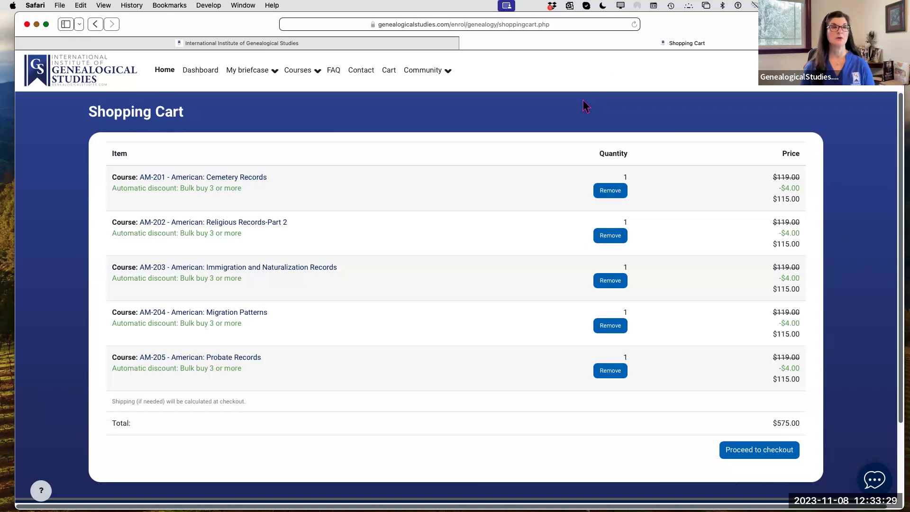
- Go to the Grades overview through the top-right account menu
{"action": "left_click", "coordinate": [877, 70]}
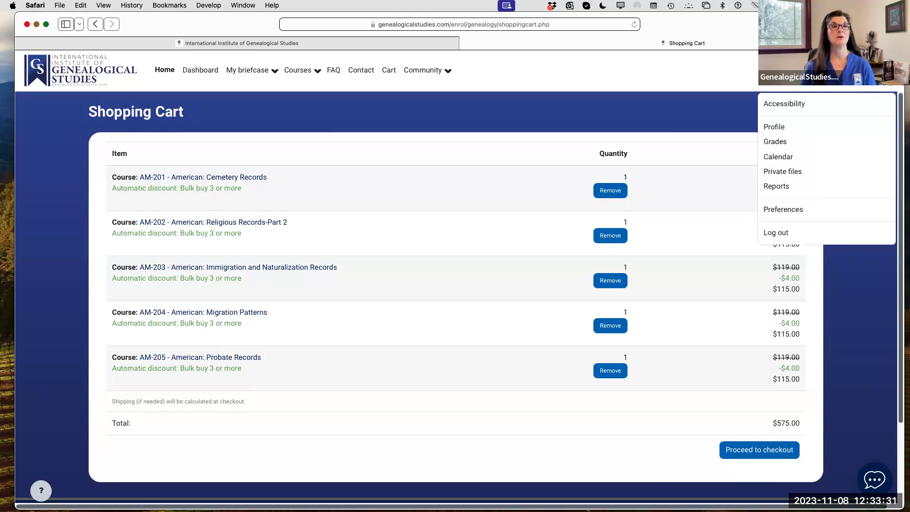
{"action": "left_click", "coordinate": [786, 144]}
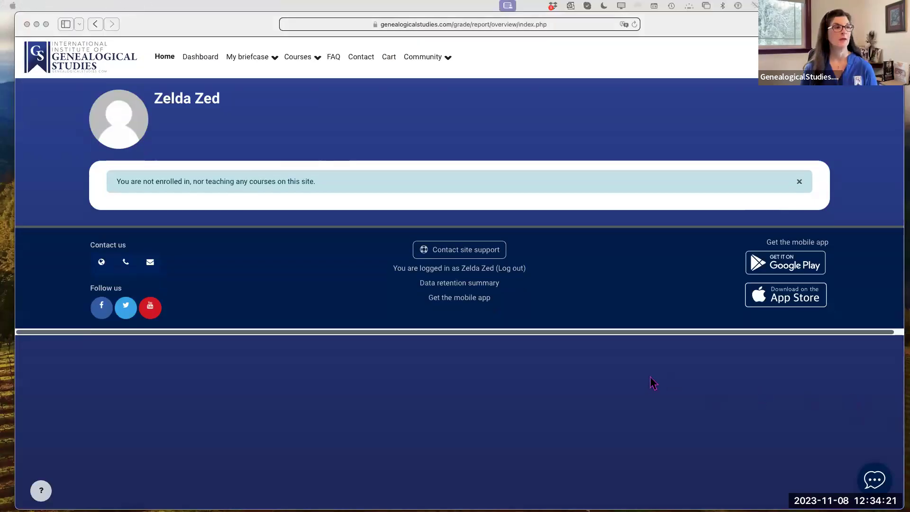
- Bring Safari to the front and reopen the account menu over the grades page
{"action": "left_click", "coordinate": [595, 428]}
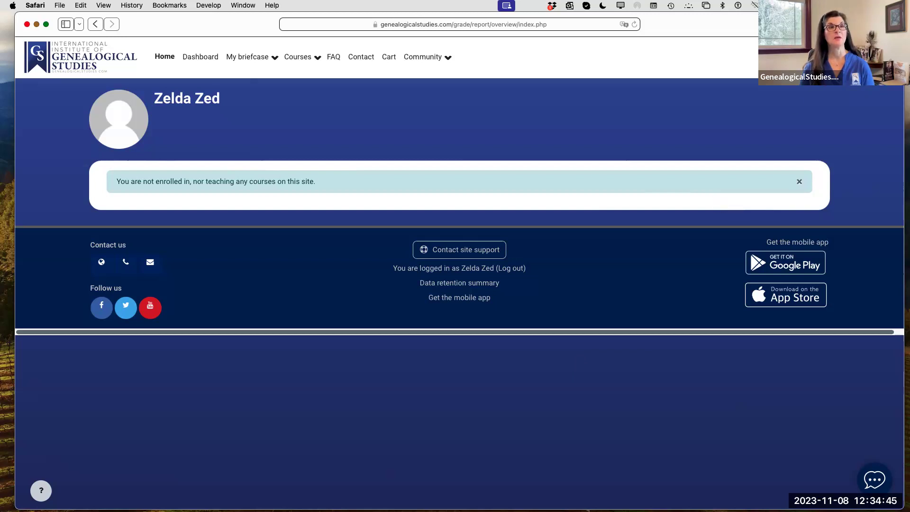
{"action": "left_click", "coordinate": [883, 57]}
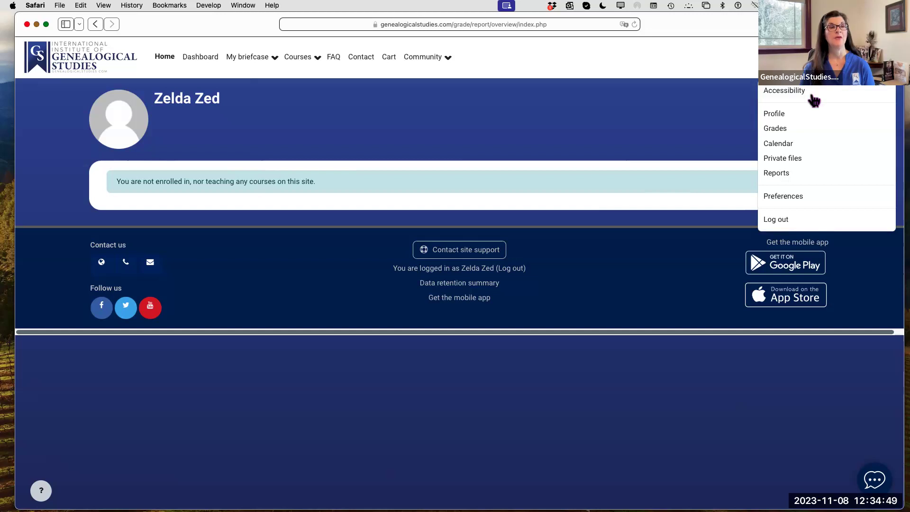
- Open the student's profile page and start editing the profile
{"action": "left_click", "coordinate": [783, 119]}
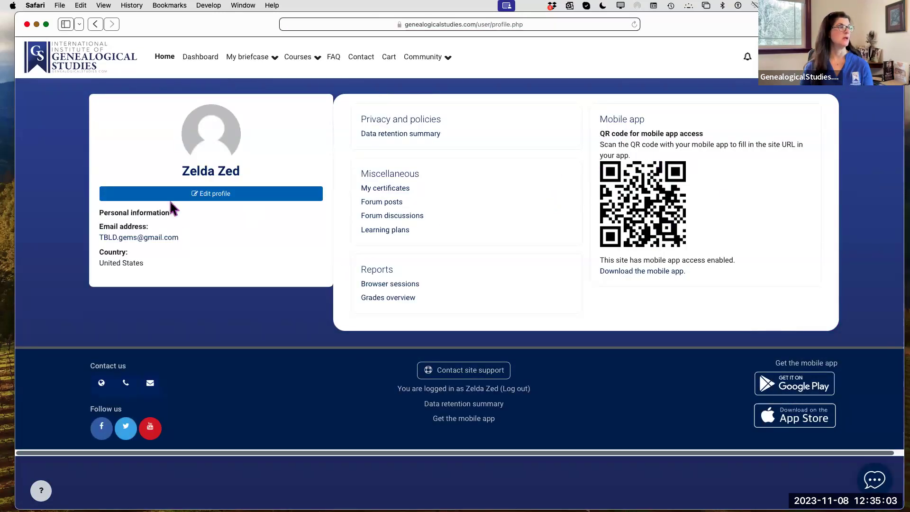
{"action": "left_click", "coordinate": [208, 198]}
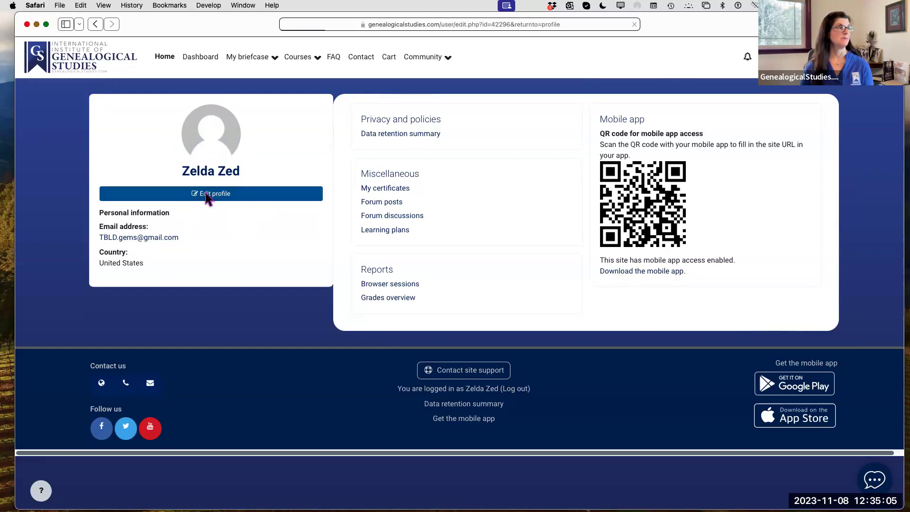
{"action": "scroll", "coordinate": [547, 216], "scroll_direction": "down", "scroll_amount": 4}
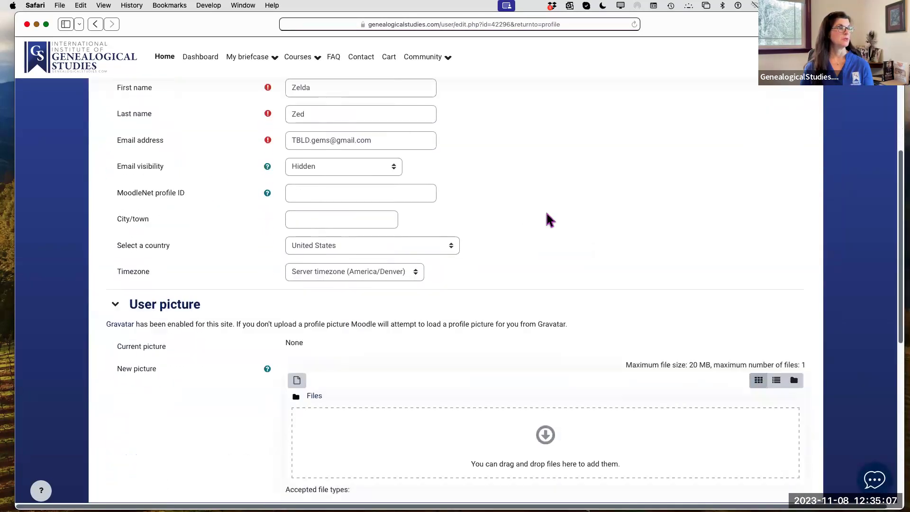
{"action": "scroll", "coordinate": [548, 218], "scroll_direction": "down", "scroll_amount": 1}
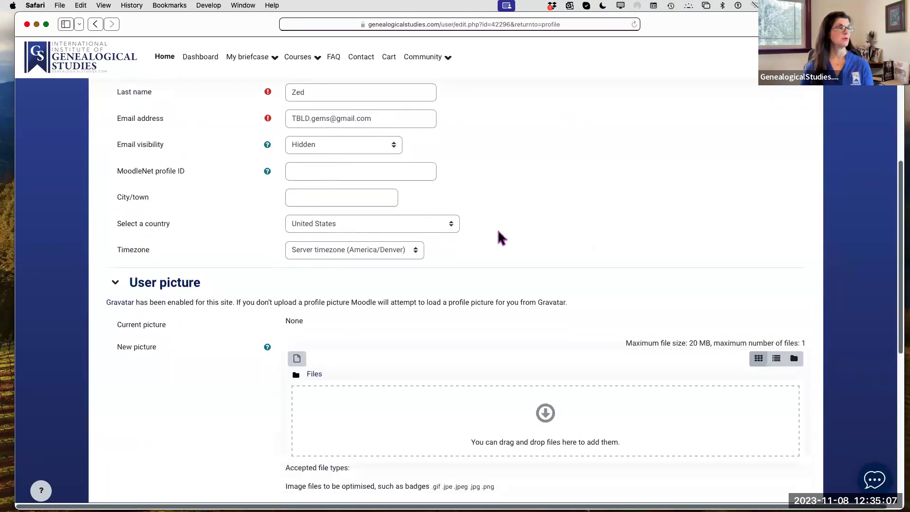
- Change the profile timezone from America/Denver to America/Toronto
{"action": "left_click", "coordinate": [410, 249]}
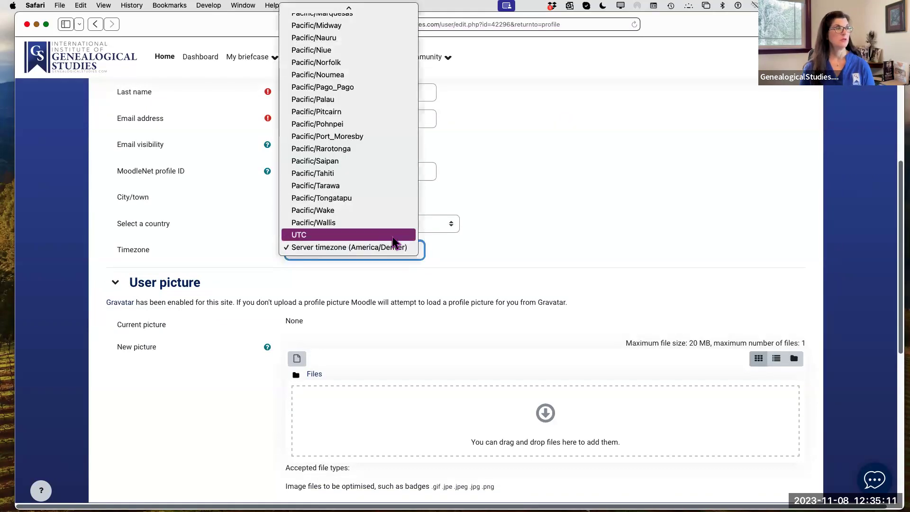
{"action": "scroll", "coordinate": [392, 236], "scroll_direction": "up", "scroll_amount": 20}
{"action": "scroll", "coordinate": [329, 179], "scroll_direction": "down", "scroll_amount": 20}
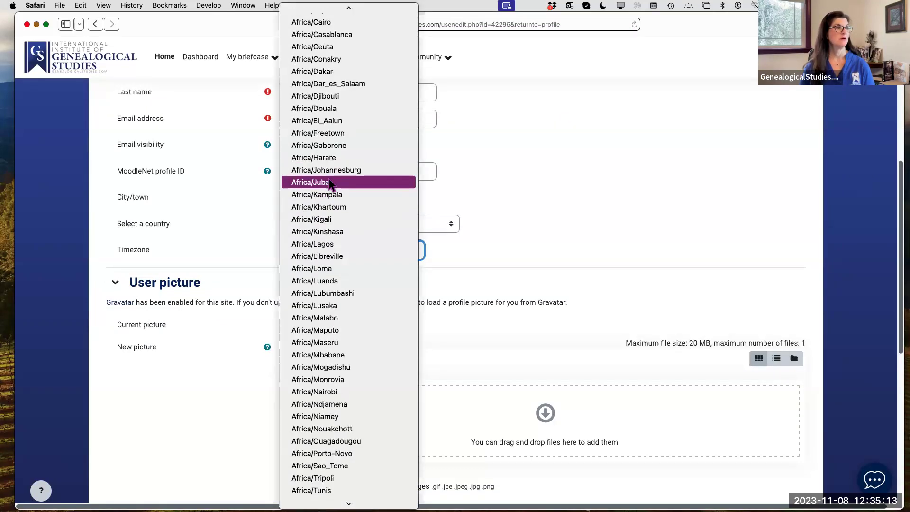
{"action": "scroll", "coordinate": [334, 242], "scroll_direction": "up", "scroll_amount": 4}
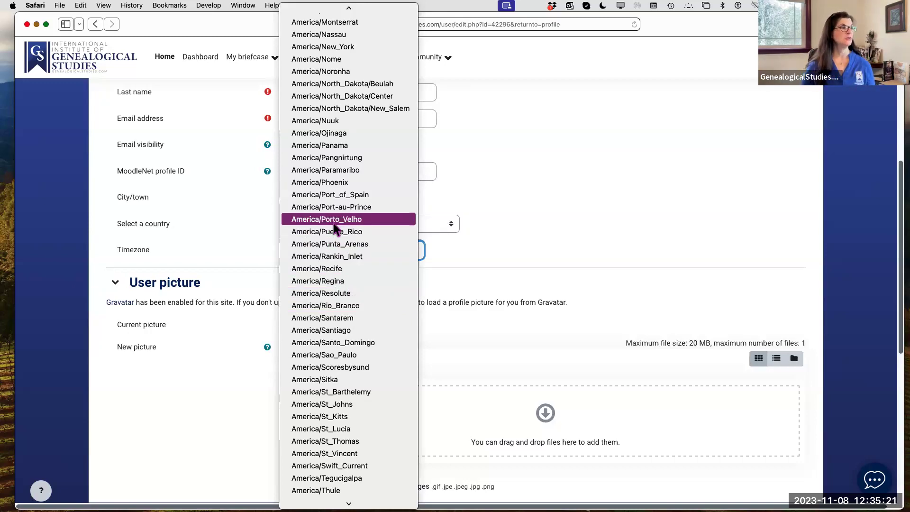
{"action": "scroll", "coordinate": [352, 304], "scroll_direction": "down", "scroll_amount": 5}
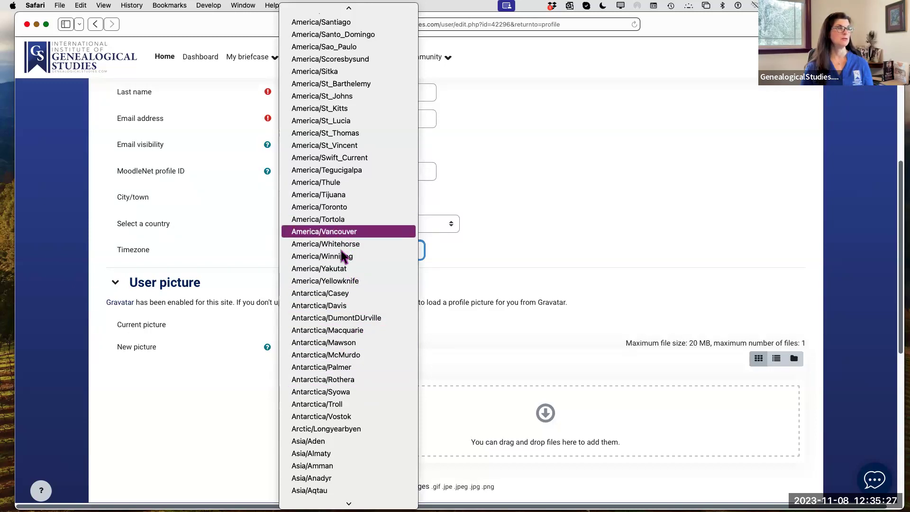
{"action": "scroll", "coordinate": [332, 195], "scroll_direction": "up", "scroll_amount": 10}
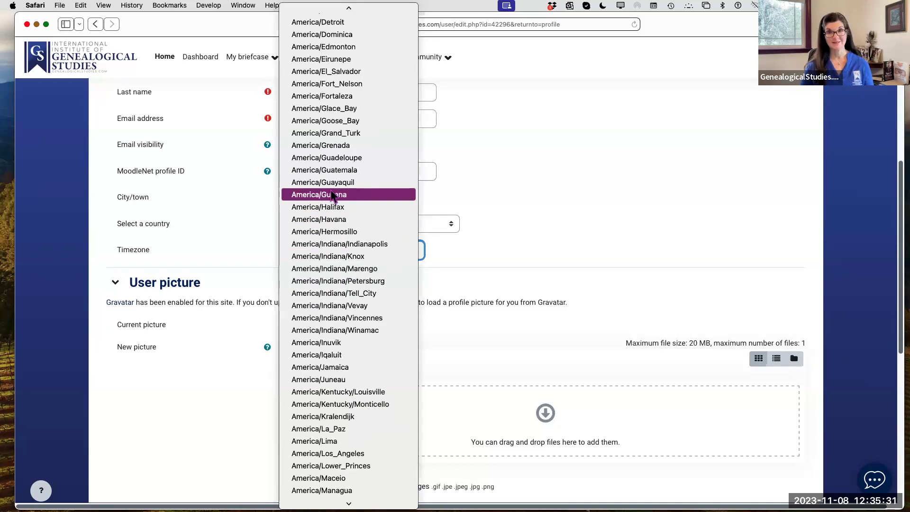
{"action": "scroll", "coordinate": [329, 193], "scroll_direction": "up", "scroll_amount": 4}
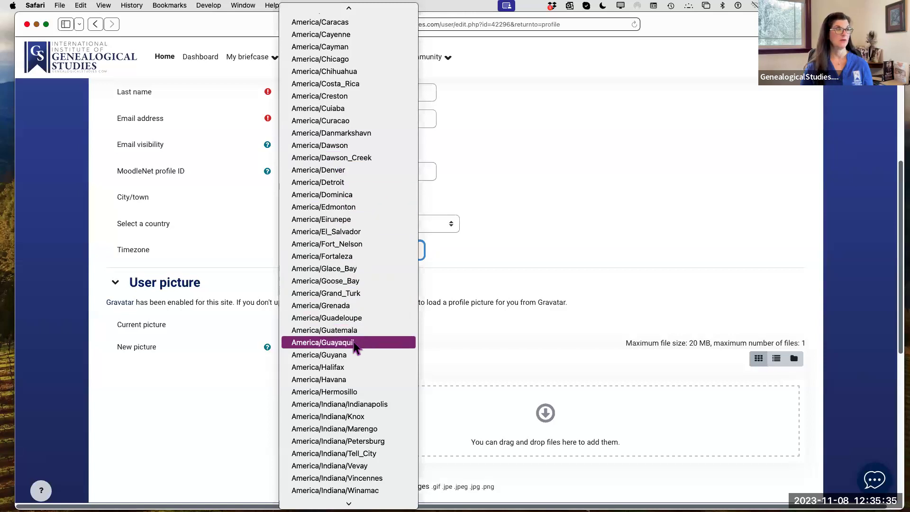
{"action": "scroll", "coordinate": [353, 336], "scroll_direction": "up", "scroll_amount": 15}
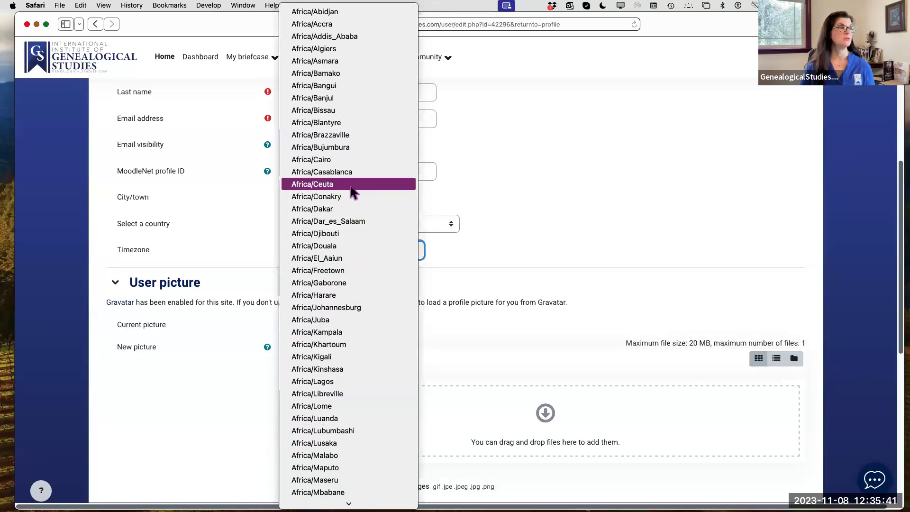
{"action": "scroll", "coordinate": [342, 340], "scroll_direction": "down", "scroll_amount": 20}
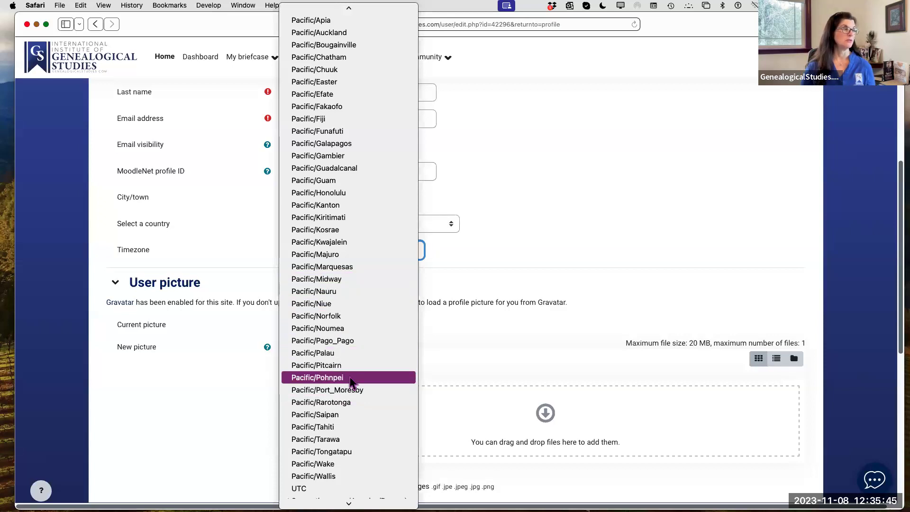
{"action": "scroll", "coordinate": [350, 373], "scroll_direction": "up", "scroll_amount": 20}
{"action": "scroll", "coordinate": [349, 351], "scroll_direction": "up", "scroll_amount": 15}
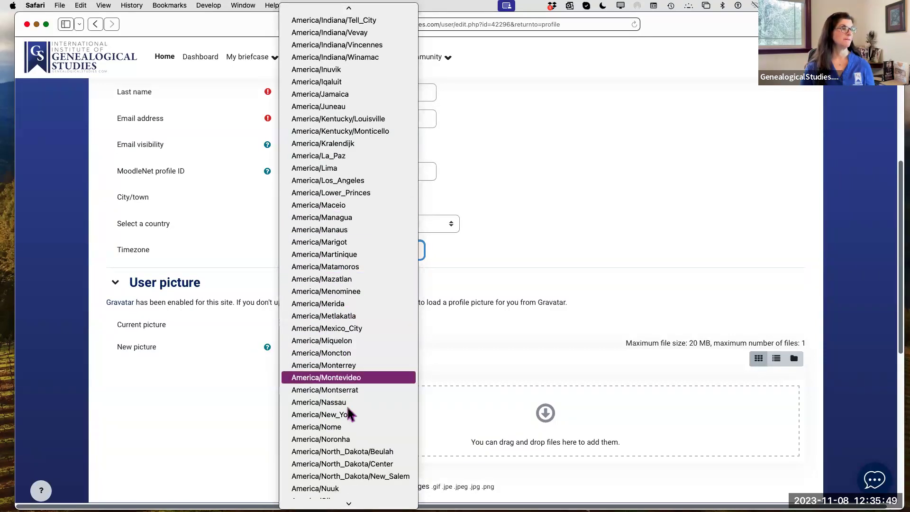
{"action": "scroll", "coordinate": [348, 424], "scroll_direction": "down", "scroll_amount": 12}
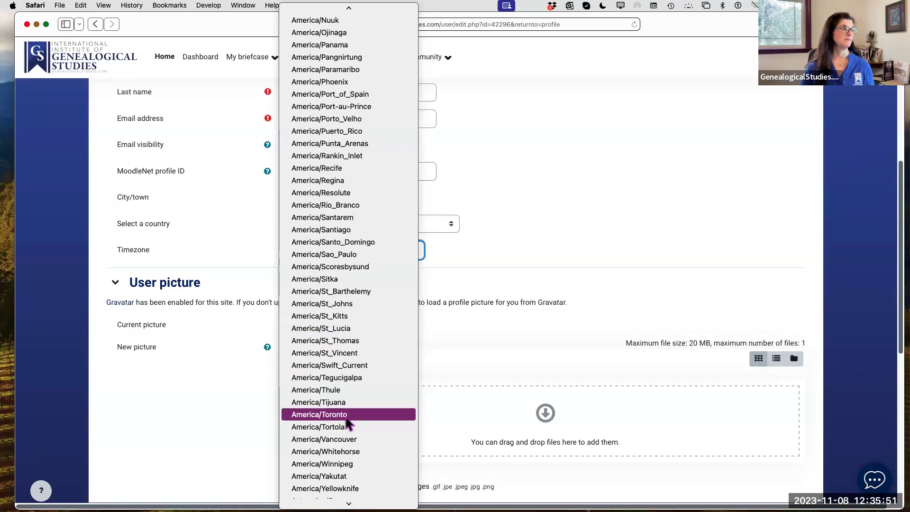
{"action": "left_click", "coordinate": [347, 415]}
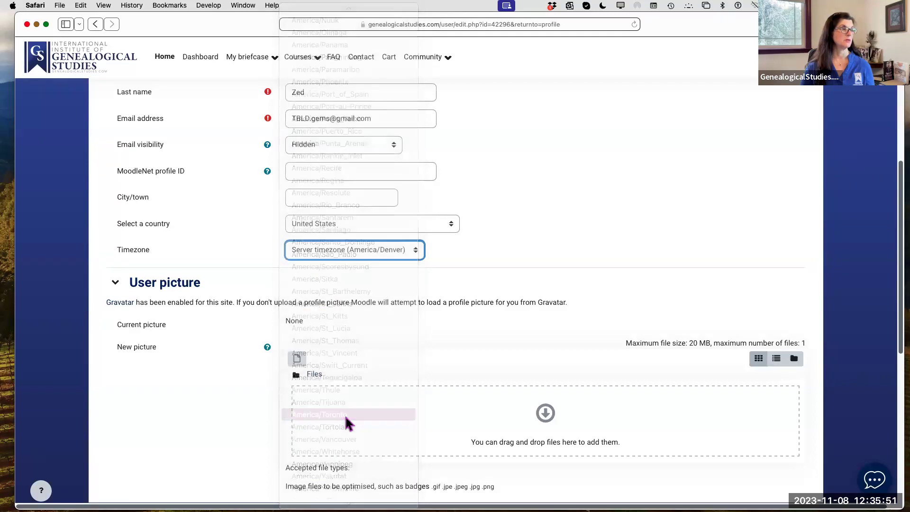
- Expand the Optional section and check the Mobile phone, Address and Phone fields, leaving them blank
{"action": "left_click", "coordinate": [502, 247]}
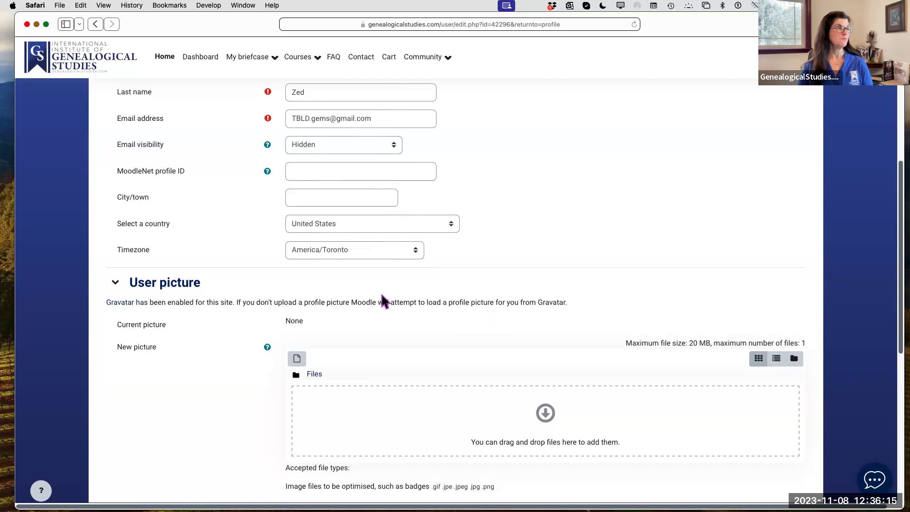
{"action": "scroll", "coordinate": [498, 274], "scroll_direction": "down", "scroll_amount": 10}
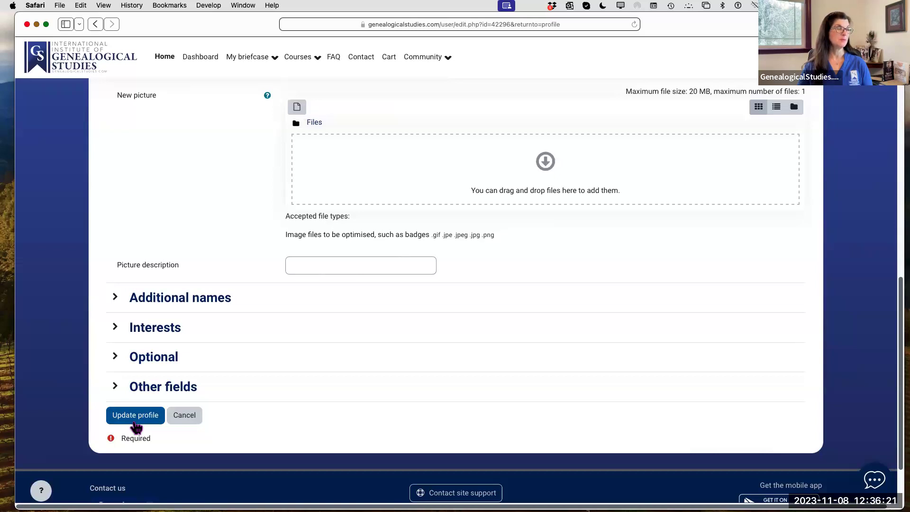
{"action": "left_click", "coordinate": [166, 356]}
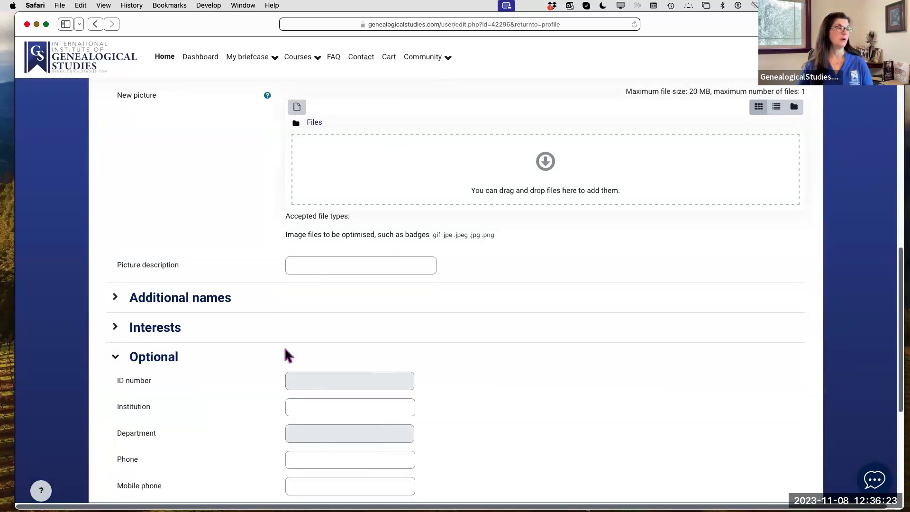
{"action": "scroll", "coordinate": [201, 385], "scroll_direction": "down", "scroll_amount": 3}
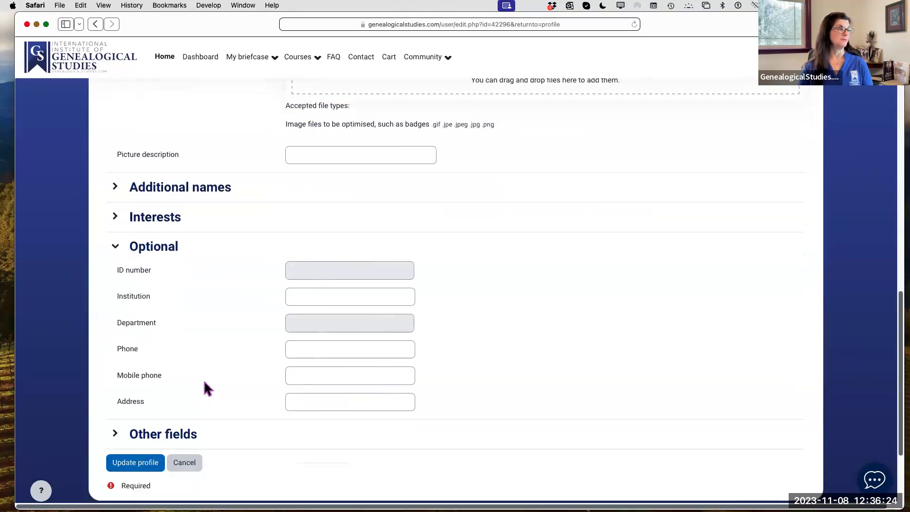
{"action": "left_click", "coordinate": [302, 376]}
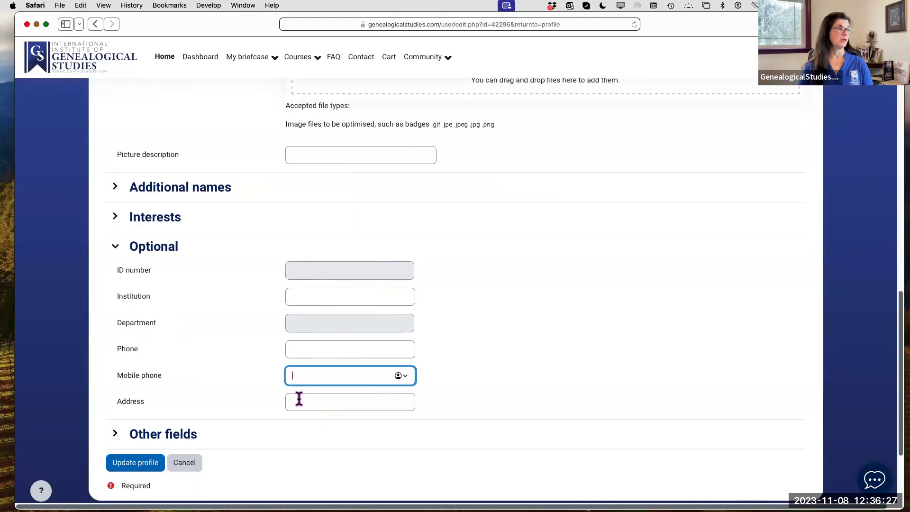
{"action": "left_click", "coordinate": [300, 399]}
{"action": "left_click", "coordinate": [300, 351]}
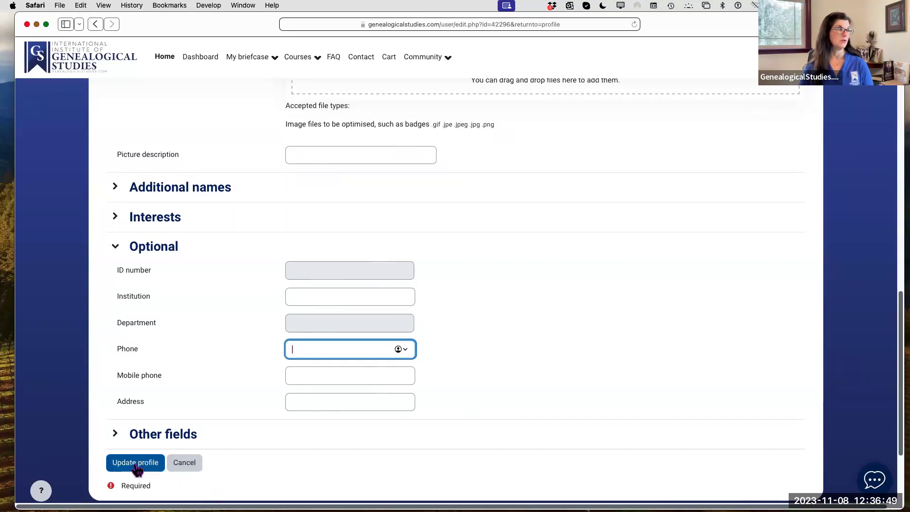
- Review the Other fields section and submit with Update profile
{"action": "left_click", "coordinate": [156, 440]}
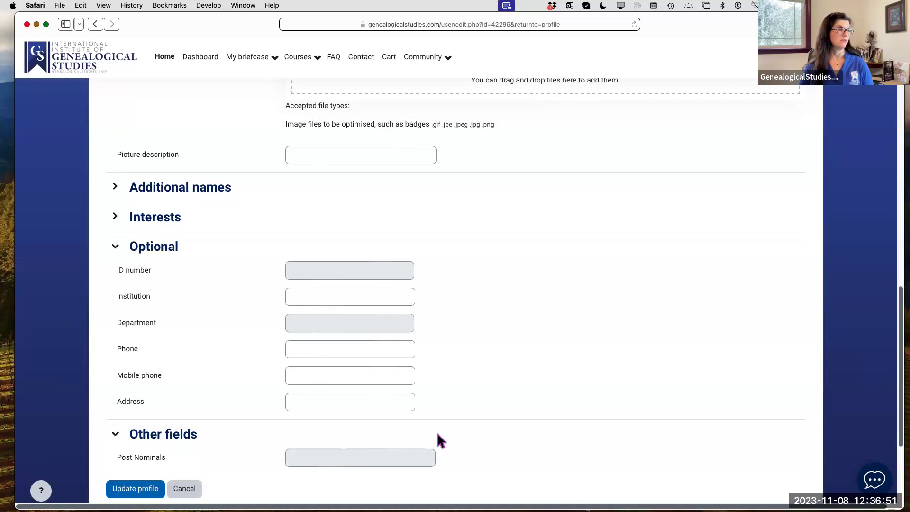
{"action": "scroll", "coordinate": [300, 360], "scroll_direction": "down", "scroll_amount": 3}
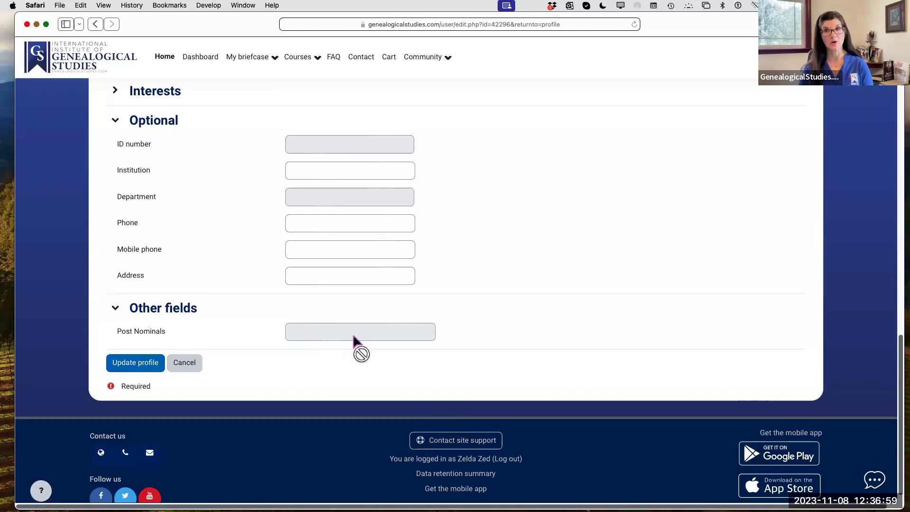
{"action": "left_click", "coordinate": [132, 365]}
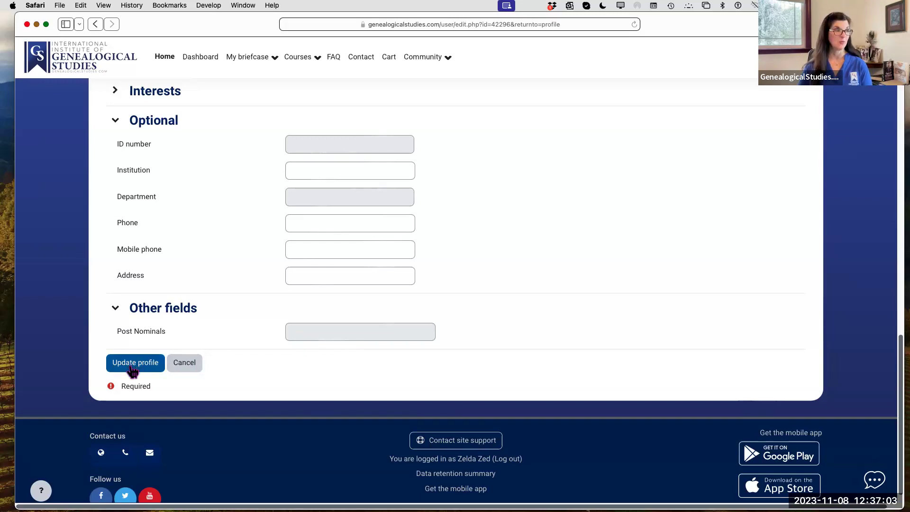
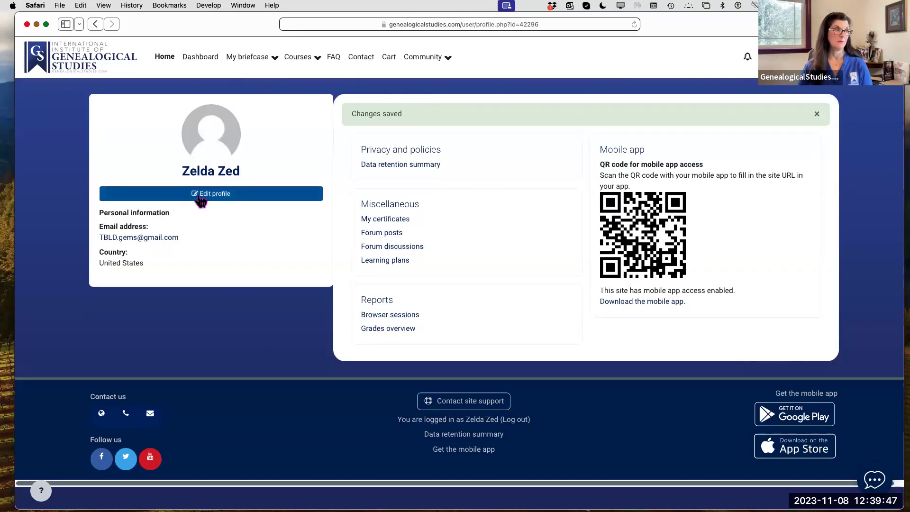
- Open the profile edit form and review the email visibility options without changing them
{"action": "left_click", "coordinate": [215, 199]}
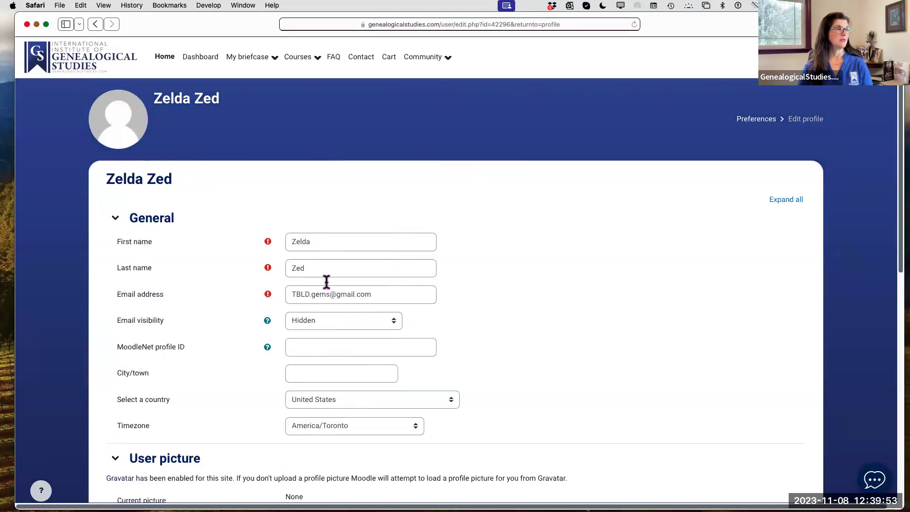
{"action": "scroll", "coordinate": [221, 292], "scroll_direction": "down", "scroll_amount": 5}
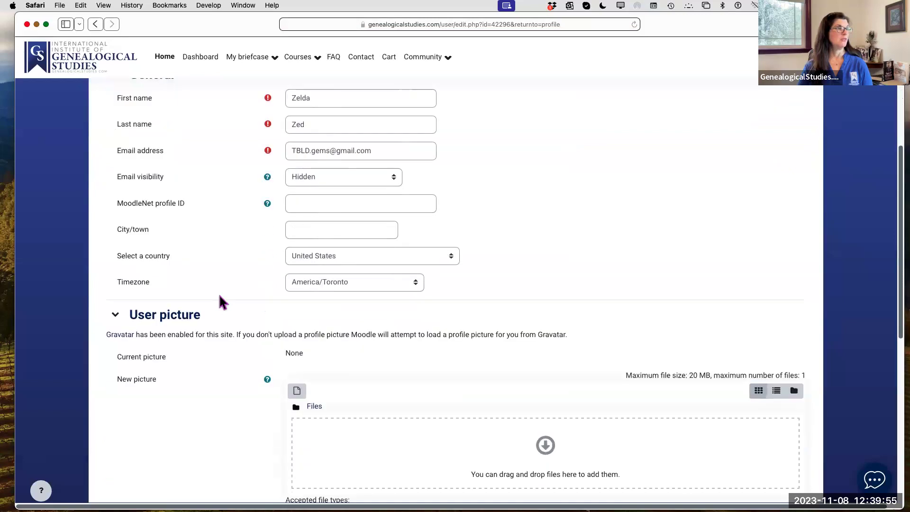
{"action": "scroll", "coordinate": [219, 296], "scroll_direction": "down", "scroll_amount": 2}
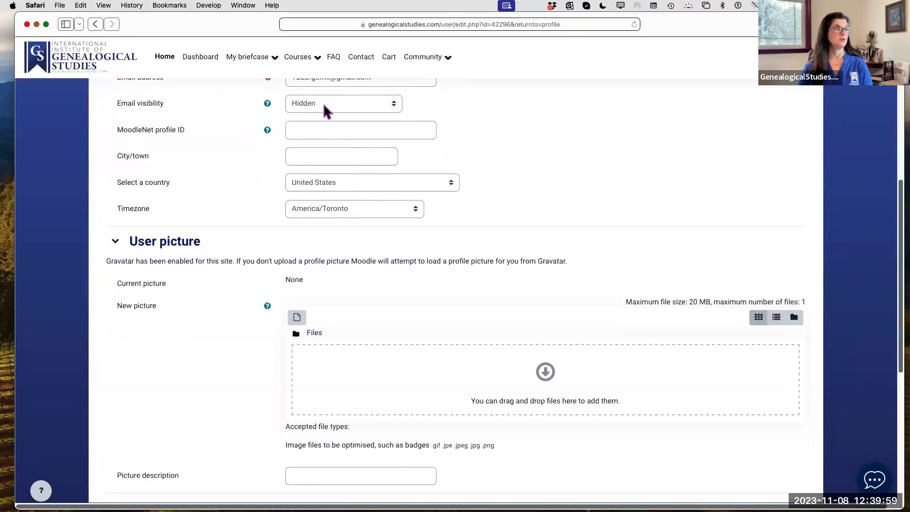
{"action": "left_click", "coordinate": [394, 107]}
{"action": "left_click", "coordinate": [528, 125]}
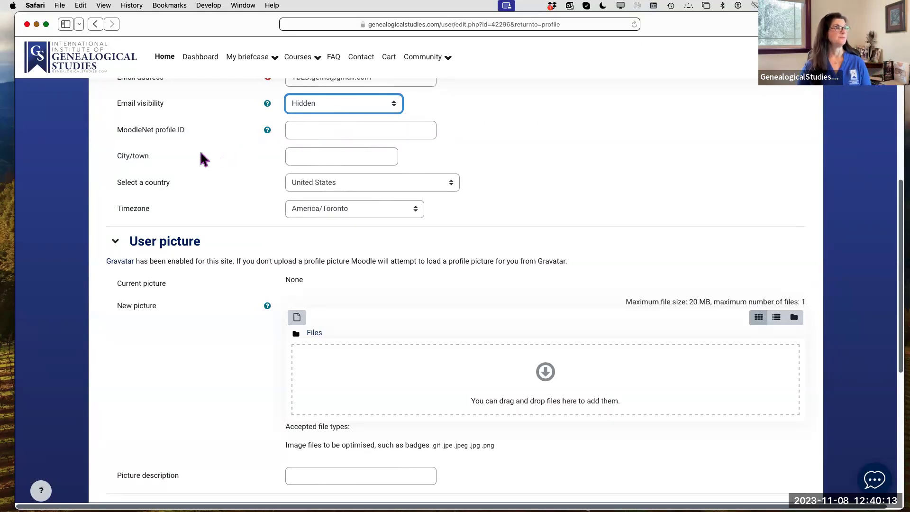
- Enter Ontario as the city/town, replacing the mistyped Montana
{"action": "left_click", "coordinate": [313, 153]}
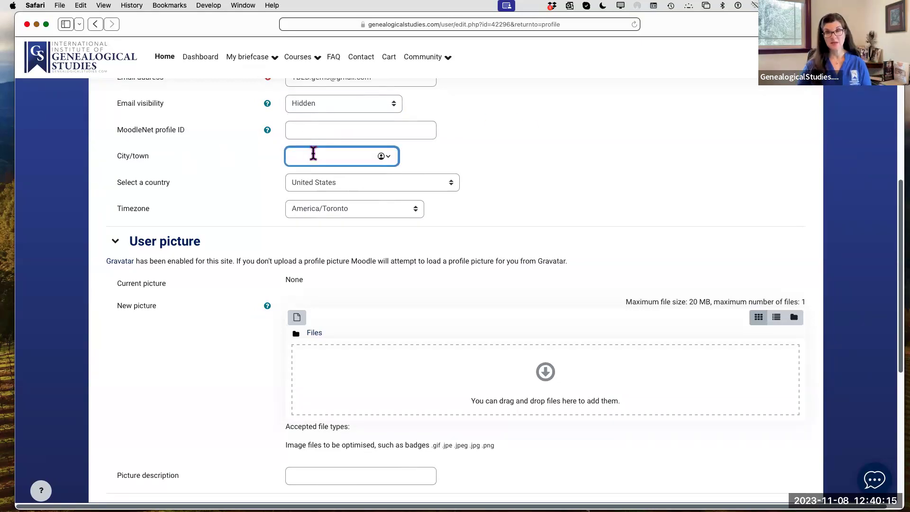
{"action": "type", "text": "k"}
{"action": "key", "text": "BackSpace"}
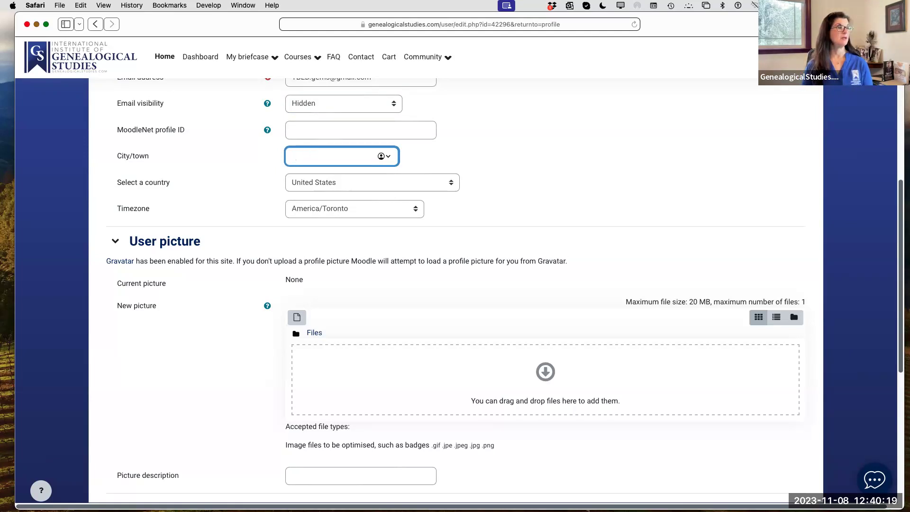
{"action": "type", "text": "Montan"}
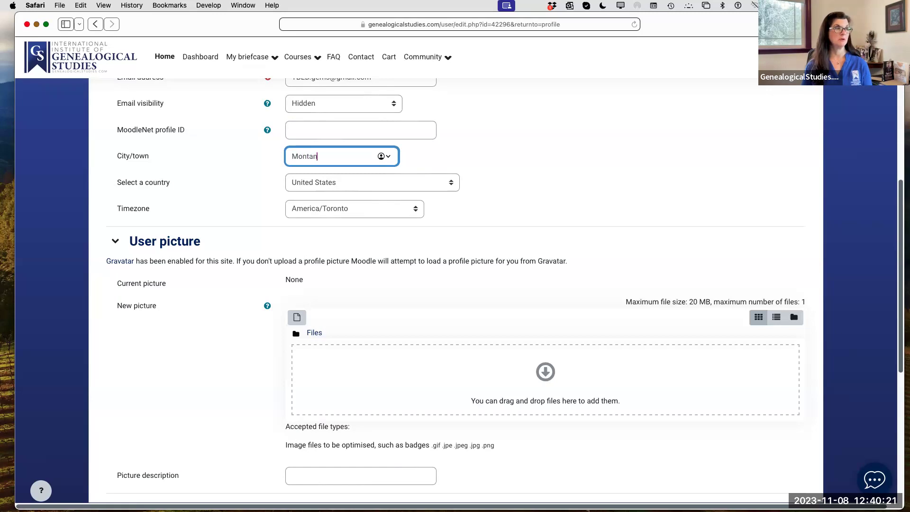
{"action": "type", "text": "a"}
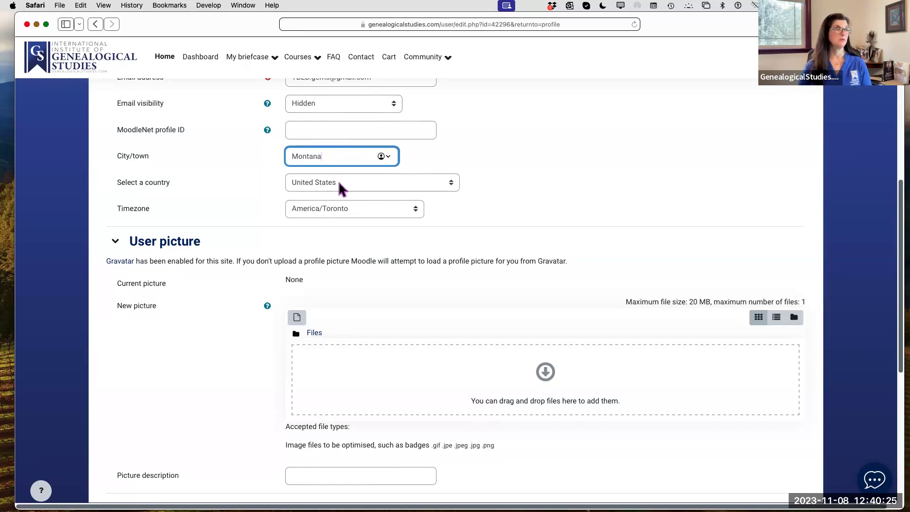
{"action": "left_click_drag", "start_coordinate": [341, 155], "coordinate": [275, 151]}
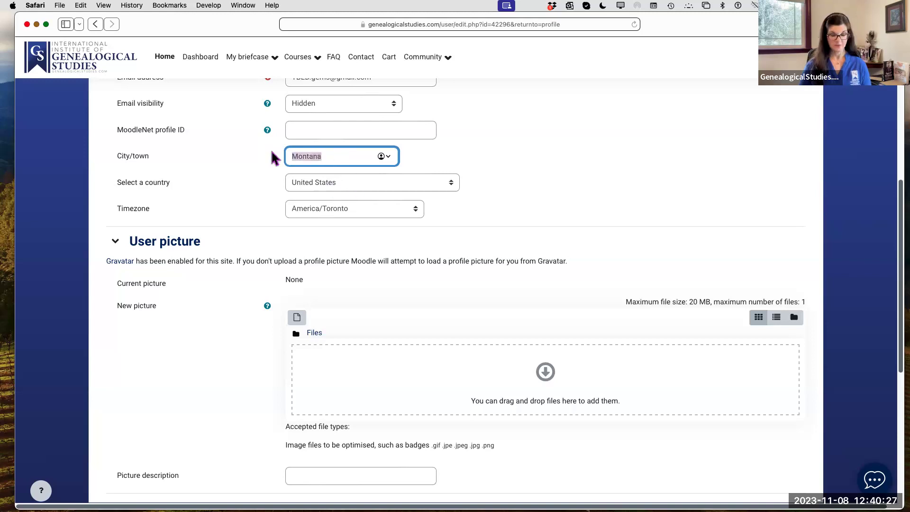
{"action": "type", "text": "Ontario"}
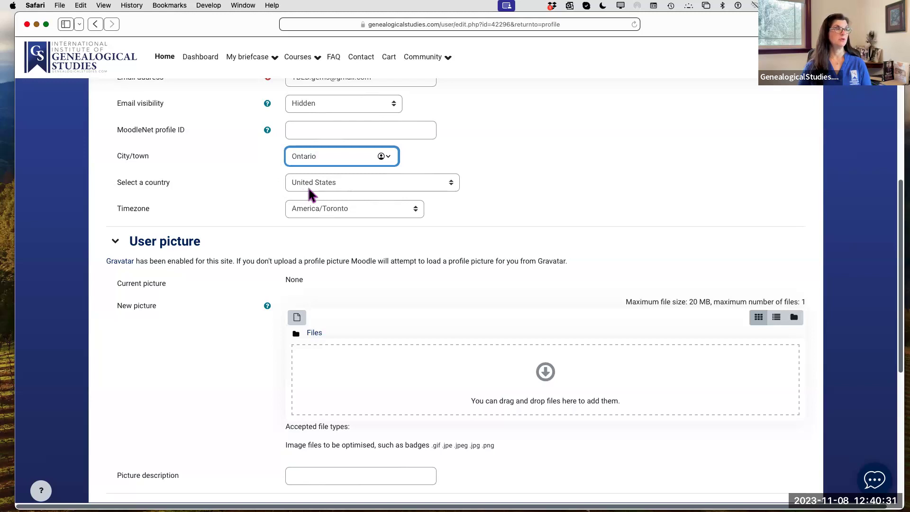
- Choose Canada as the country and look over the rest of the form
{"action": "left_click", "coordinate": [333, 186]}
{"action": "scroll", "coordinate": [382, 187], "scroll_direction": "up", "scroll_amount": 15}
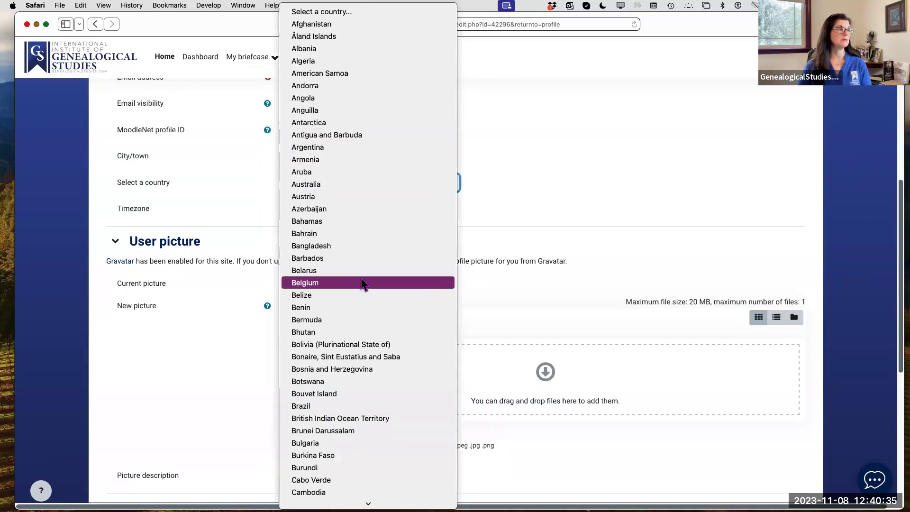
{"action": "scroll", "coordinate": [362, 284], "scroll_direction": "down", "scroll_amount": 10}
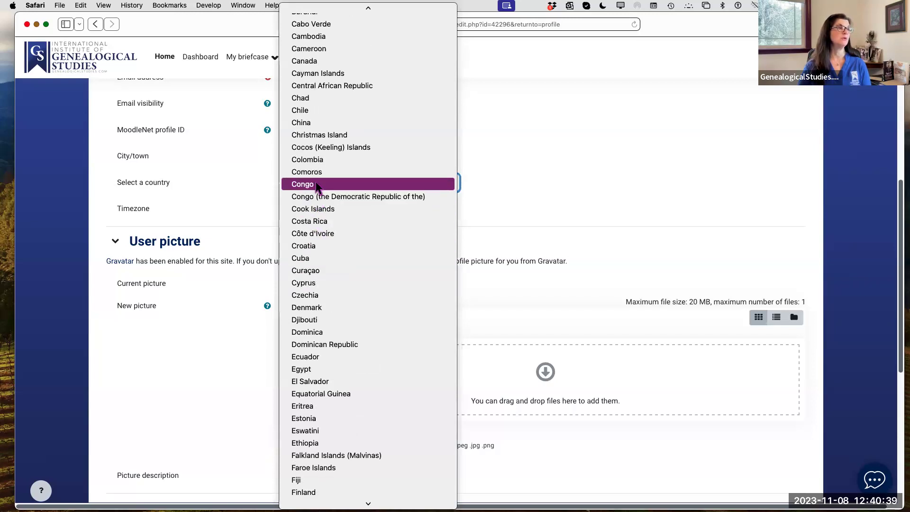
{"action": "left_click", "coordinate": [320, 61]}
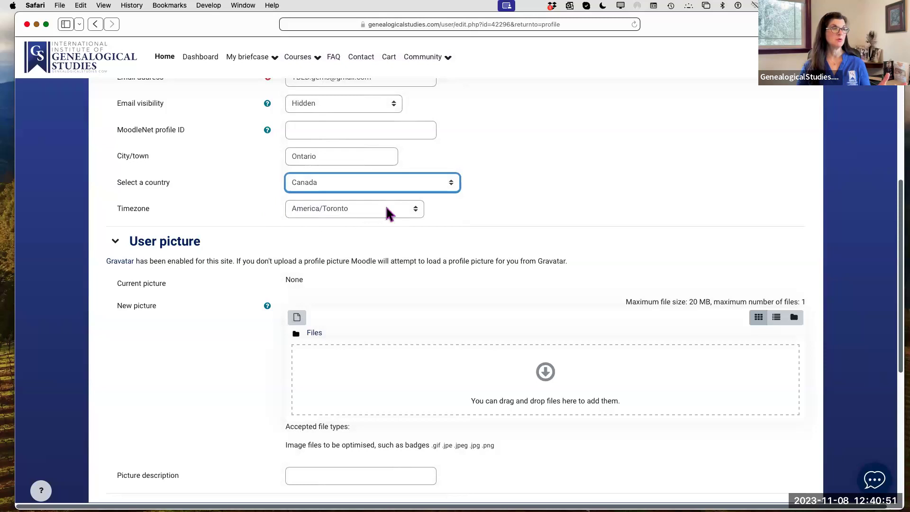
{"action": "left_click", "coordinate": [584, 180]}
{"action": "scroll", "coordinate": [585, 189], "scroll_direction": "down", "scroll_amount": 6}
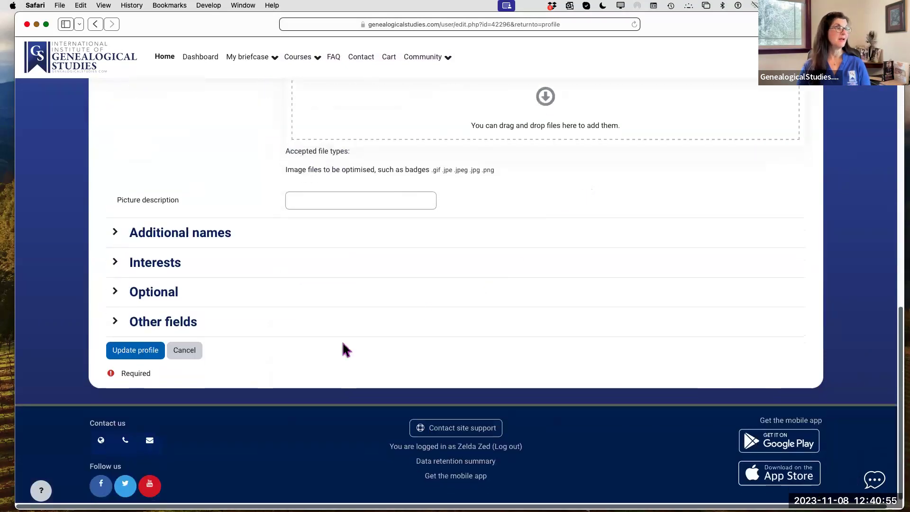
{"action": "scroll", "coordinate": [378, 339], "scroll_direction": "up", "scroll_amount": 7}
{"action": "scroll", "coordinate": [504, 242], "scroll_direction": "up", "scroll_amount": 1}
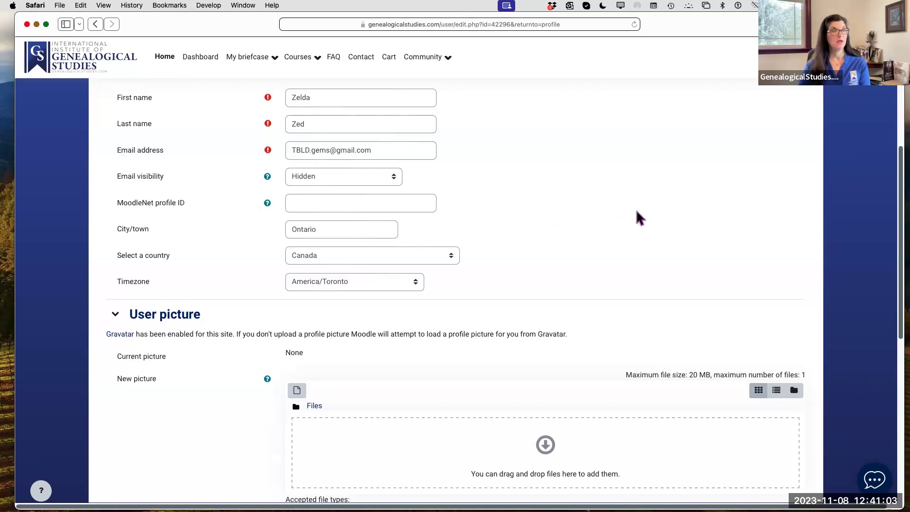
{"action": "scroll", "coordinate": [637, 212], "scroll_direction": "down", "scroll_amount": 1}
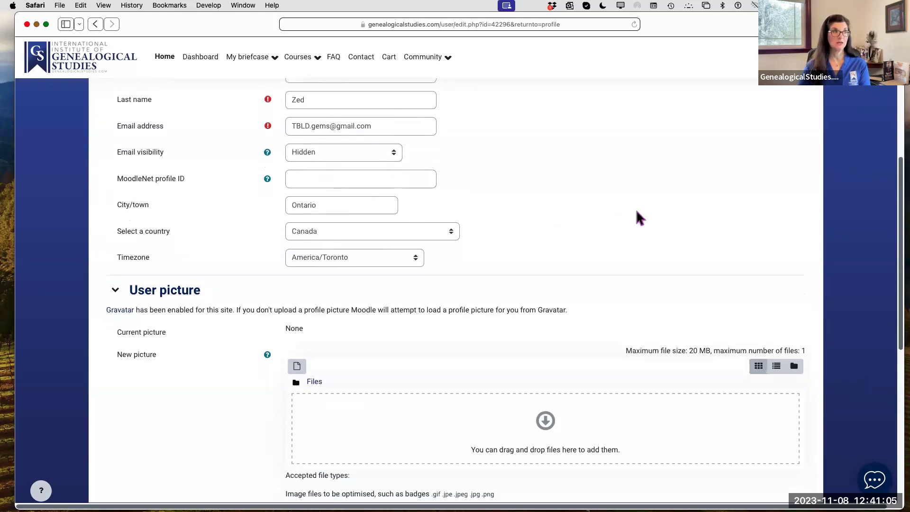
{"action": "scroll", "coordinate": [636, 211], "scroll_direction": "down", "scroll_amount": 1}
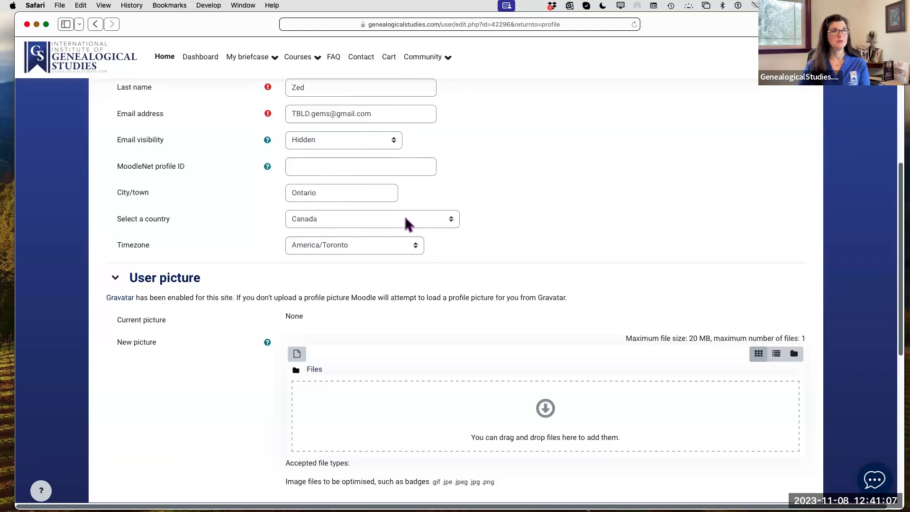
{"action": "scroll", "coordinate": [591, 213], "scroll_direction": "down", "scroll_amount": 1}
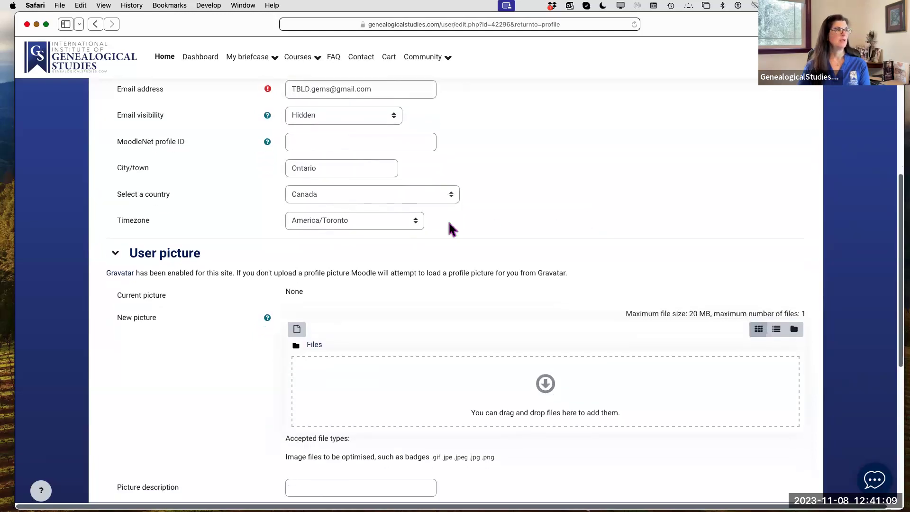
{"action": "scroll", "coordinate": [550, 223], "scroll_direction": "down", "scroll_amount": 10}
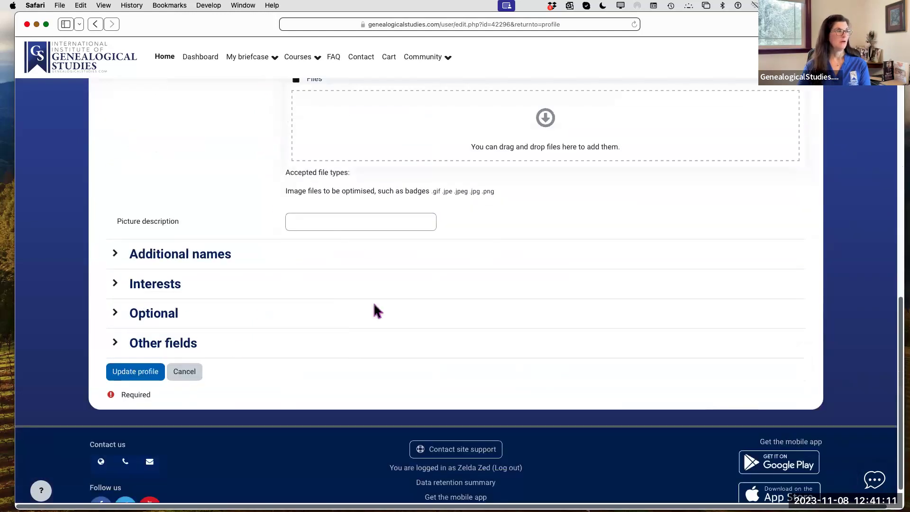
- Save the updated profile and go to the Dashboard
{"action": "left_click", "coordinate": [135, 372]}
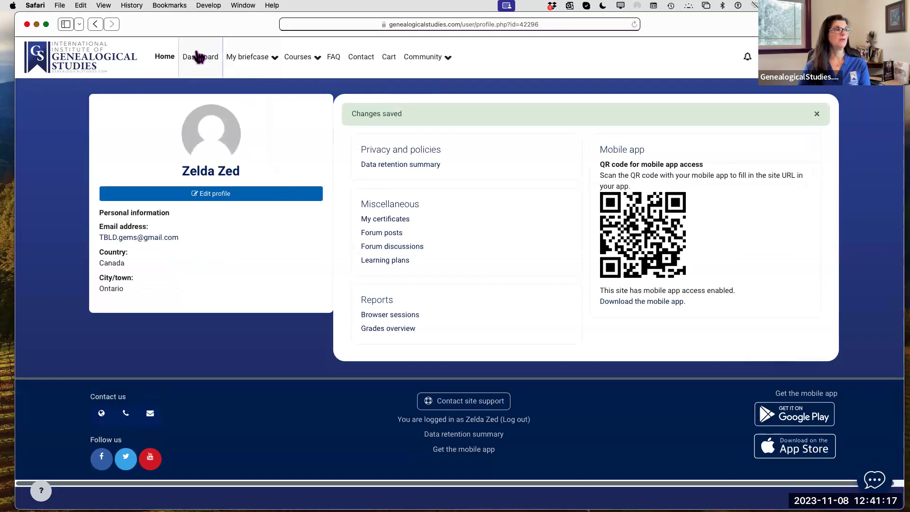
{"action": "left_click", "coordinate": [199, 57]}
{"action": "scroll", "coordinate": [427, 250], "scroll_direction": "down", "scroll_amount": 6}
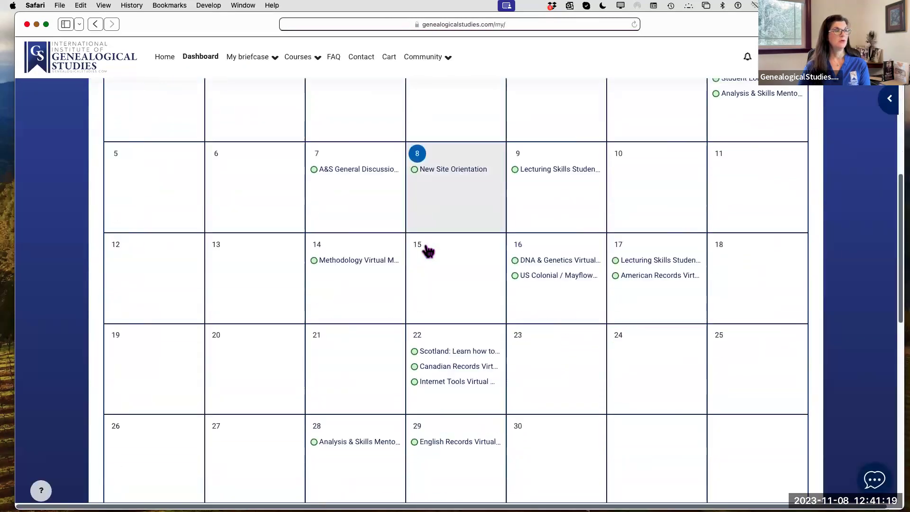
{"action": "scroll", "coordinate": [428, 251], "scroll_direction": "down", "scroll_amount": 1}
- View the New Site Orientation event details, then browse the November 2023 calendar
{"action": "left_click", "coordinate": [459, 162]}
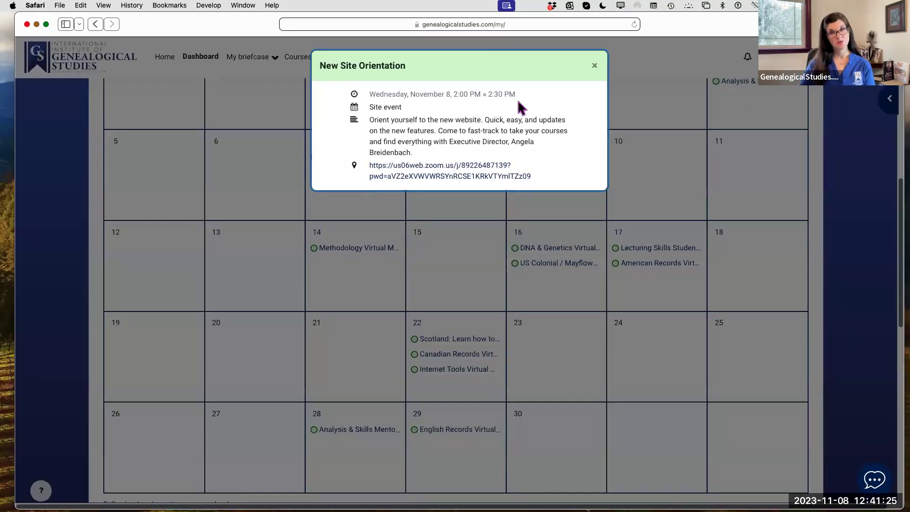
{"action": "left_click", "coordinate": [596, 68]}
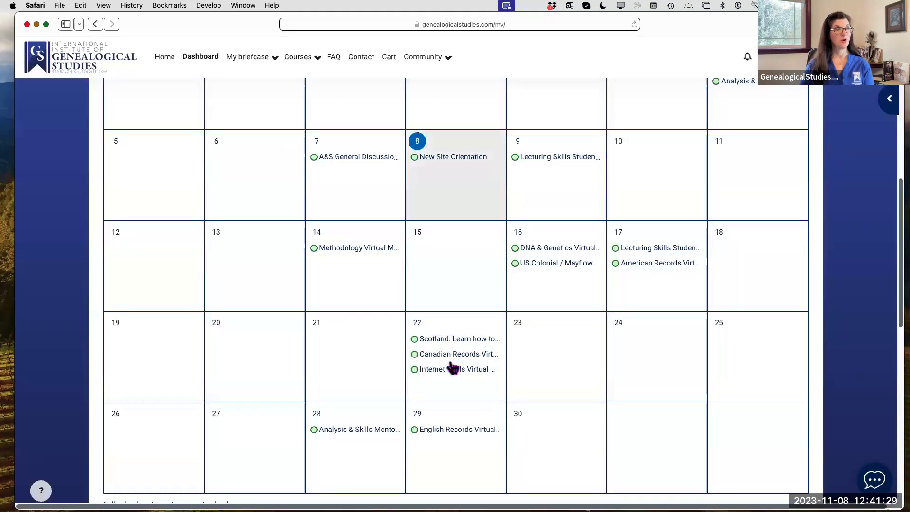
{"action": "scroll", "coordinate": [707, 370], "scroll_direction": "up", "scroll_amount": 6}
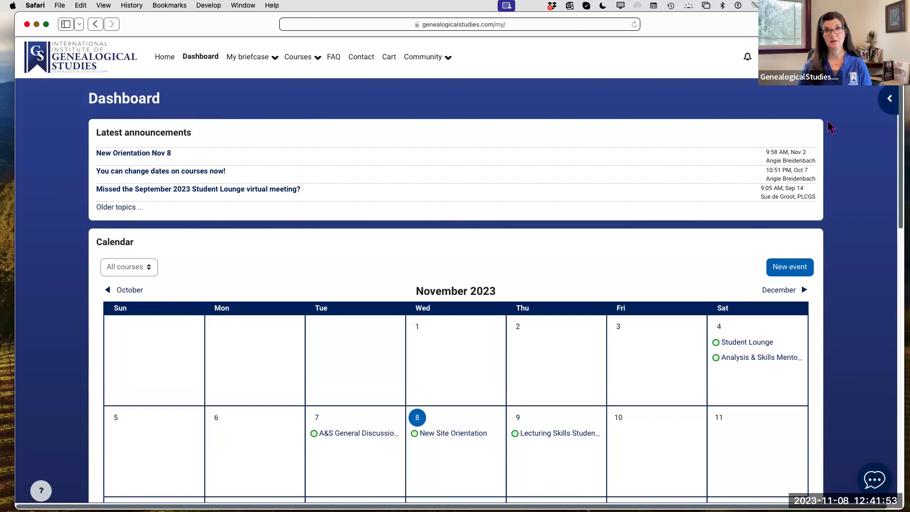
{"action": "scroll", "coordinate": [595, 299], "scroll_direction": "down", "scroll_amount": 5}
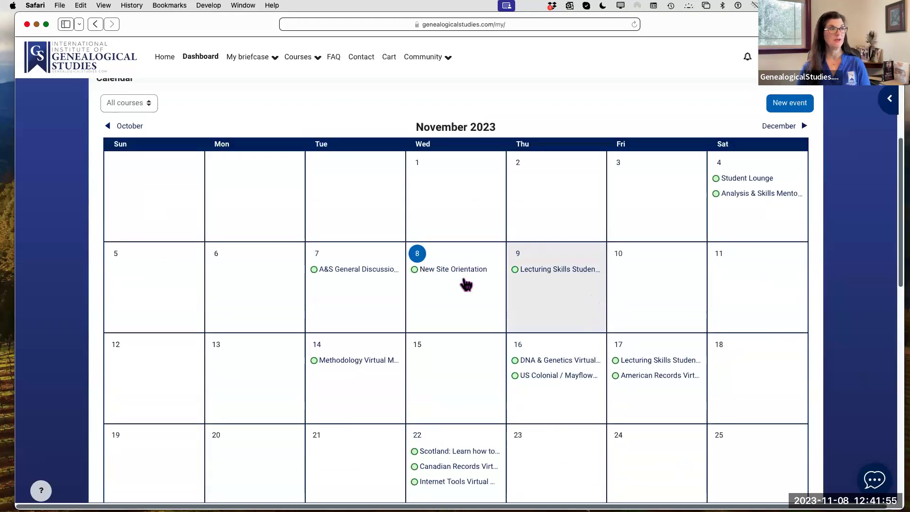
{"action": "scroll", "coordinate": [581, 389], "scroll_direction": "down", "scroll_amount": 2}
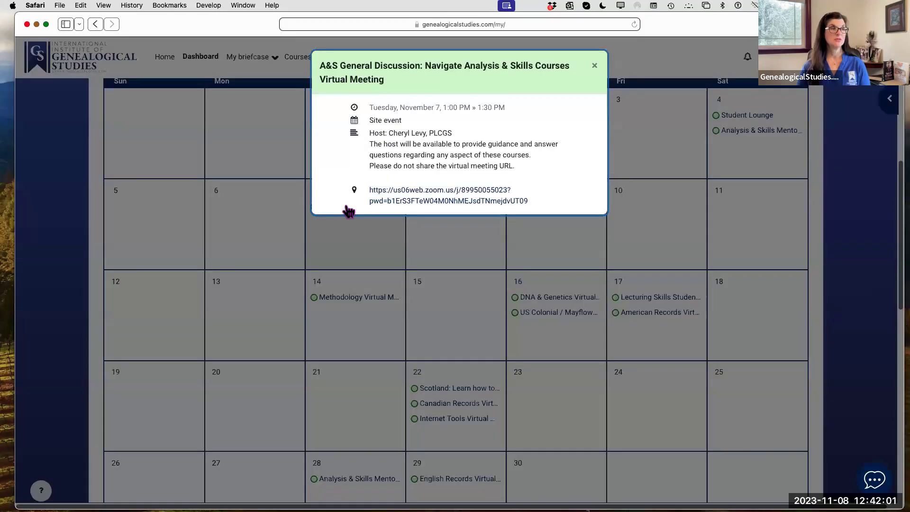
{"action": "left_click", "coordinate": [348, 208]}
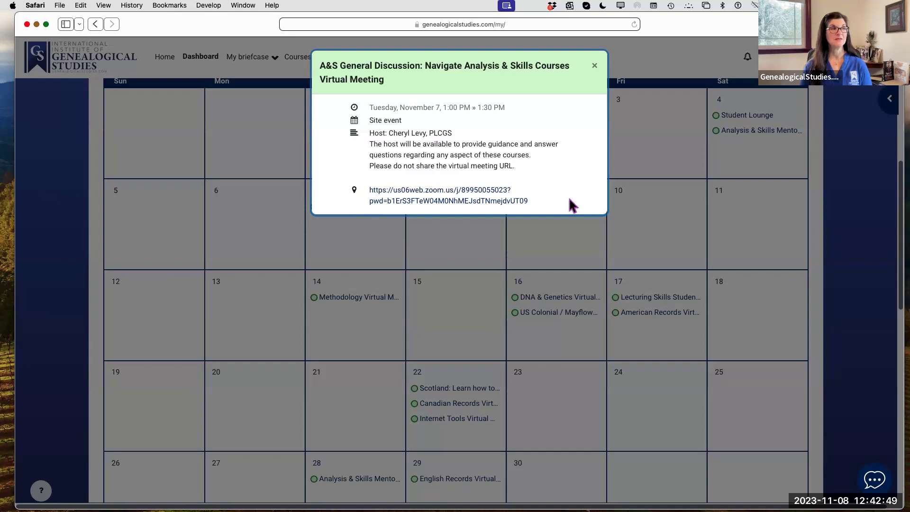
{"action": "left_click", "coordinate": [595, 66]}
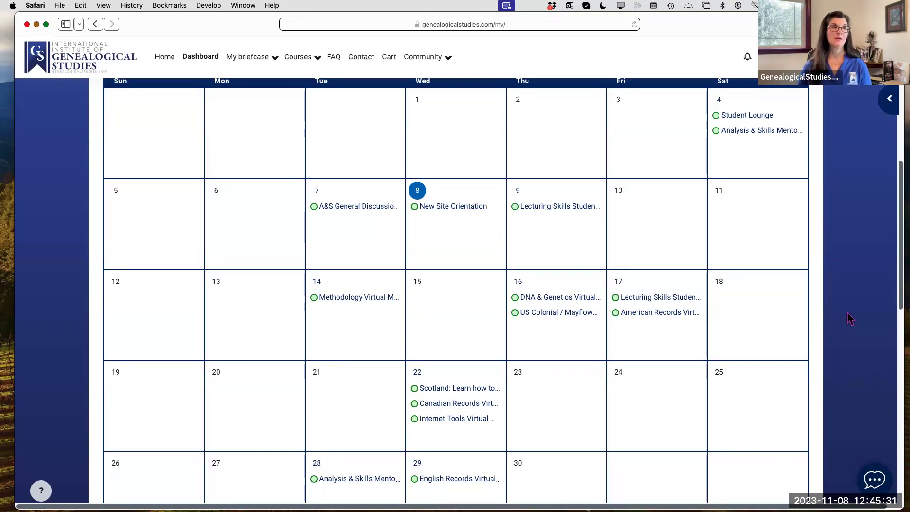
{"action": "scroll", "coordinate": [853, 315], "scroll_direction": "up", "scroll_amount": 5}
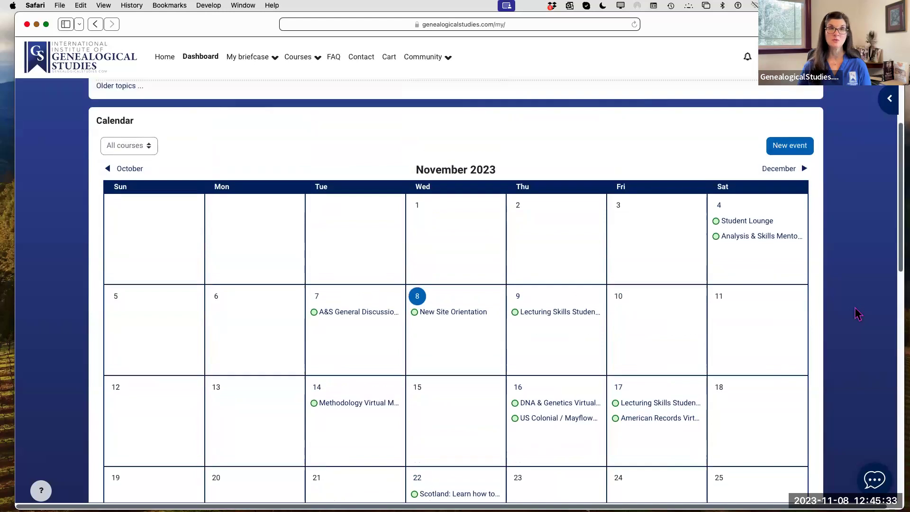
{"action": "scroll", "coordinate": [856, 312], "scroll_direction": "up", "scroll_amount": 3}
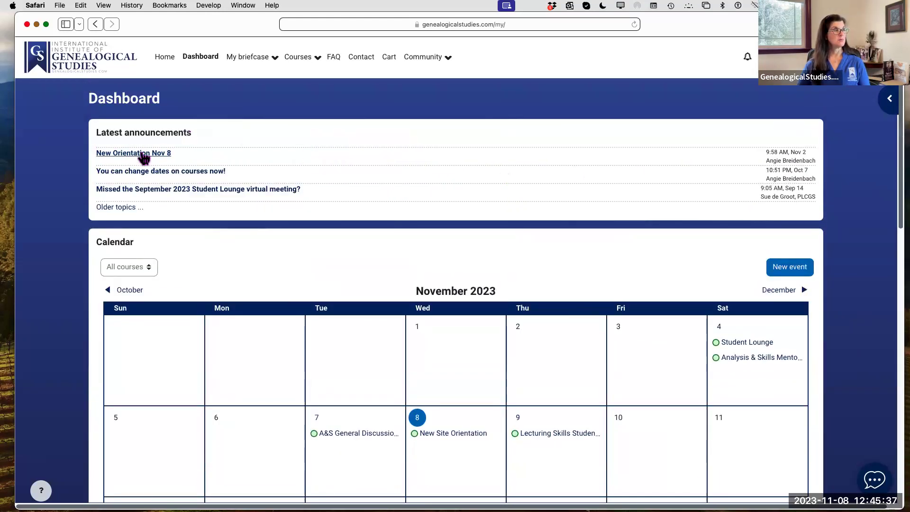
{"action": "left_click", "coordinate": [149, 173]}
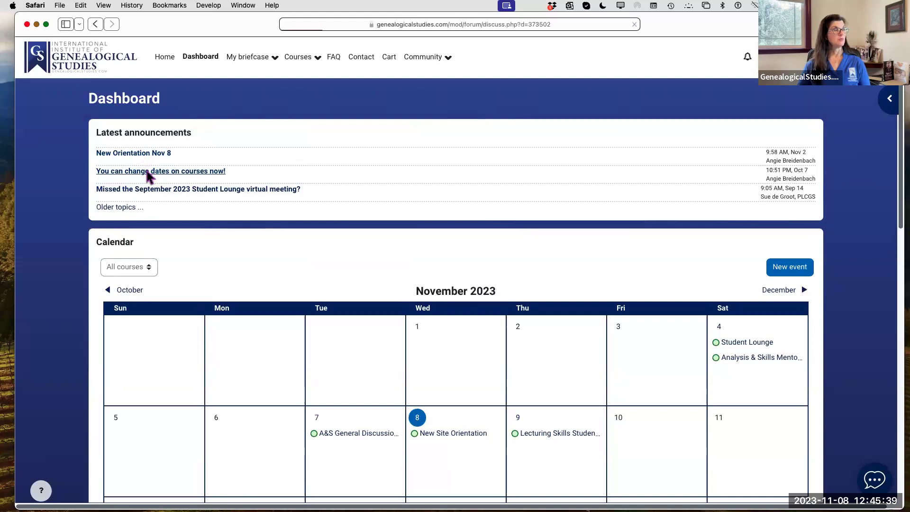
{"action": "scroll", "coordinate": [495, 244], "scroll_direction": "down", "scroll_amount": 2}
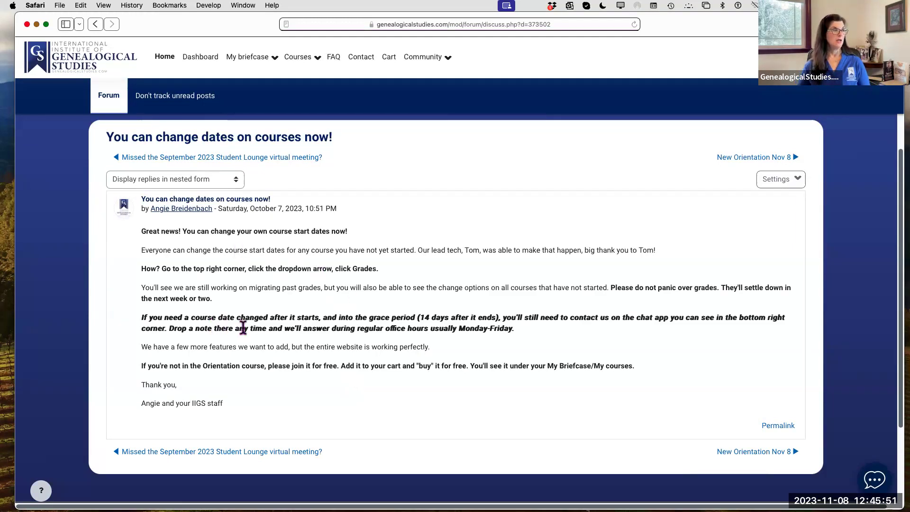
{"action": "scroll", "coordinate": [251, 327], "scroll_direction": "down", "scroll_amount": 1}
{"action": "scroll", "coordinate": [413, 383], "scroll_direction": "up", "scroll_amount": 1}
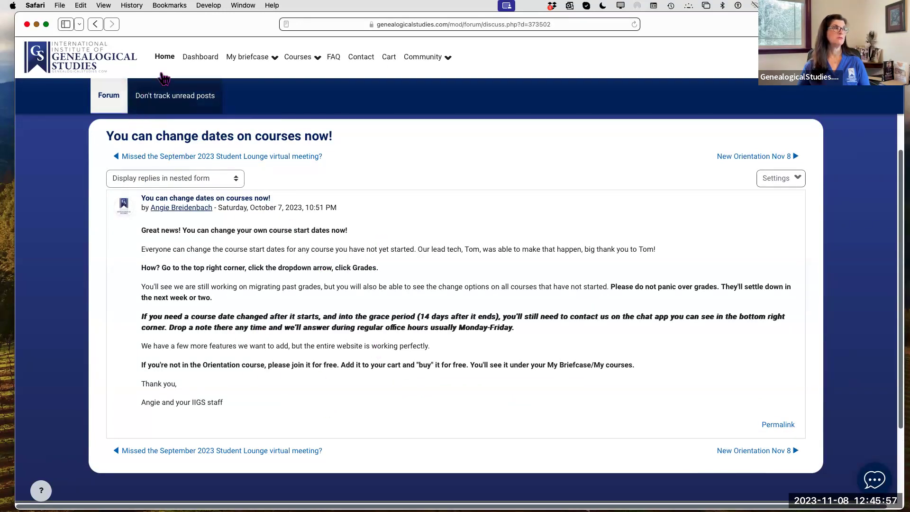
- Return to the Dashboard, go to Preferences and pick Notification preferences
{"action": "left_click", "coordinate": [200, 59]}
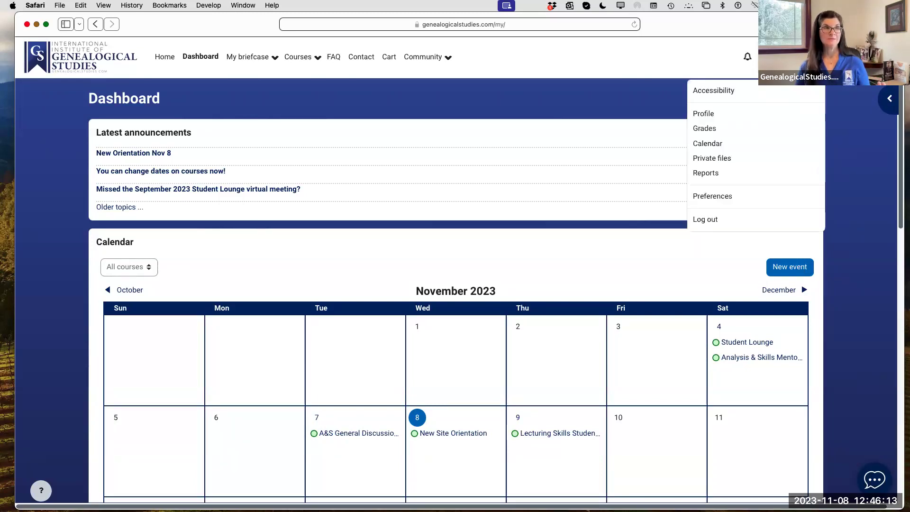
{"action": "left_click", "coordinate": [732, 196]}
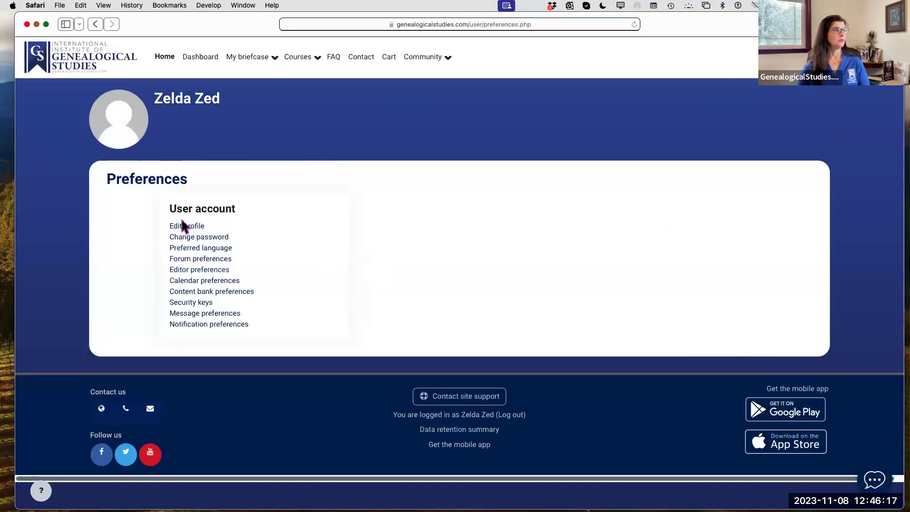
{"action": "left_click", "coordinate": [203, 325]}
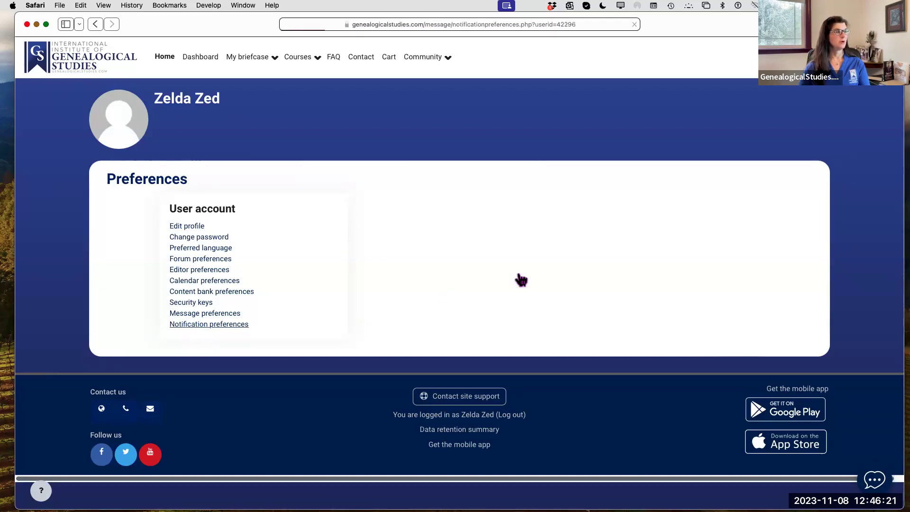
- Scroll through the Web, Email and Mobile settings for each notification type
{"action": "scroll", "coordinate": [436, 278], "scroll_direction": "down", "scroll_amount": 2}
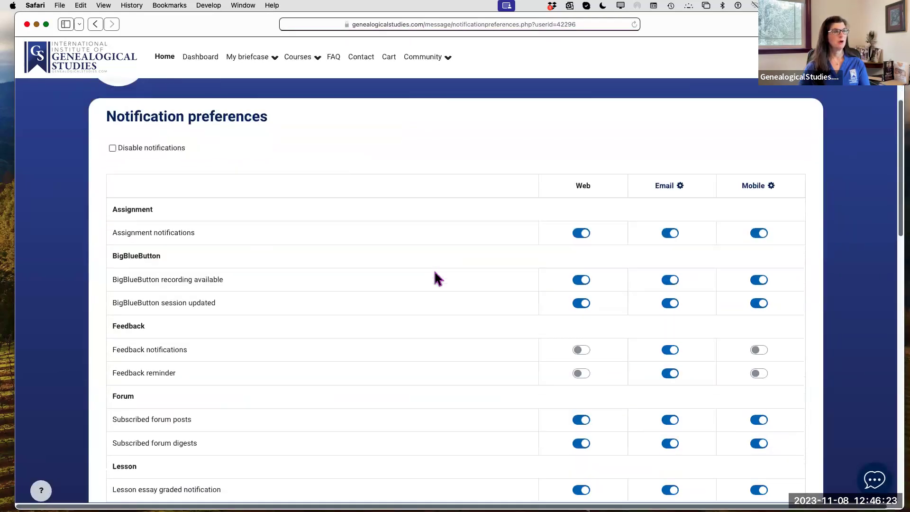
{"action": "scroll", "coordinate": [437, 278], "scroll_direction": "down", "scroll_amount": 4}
{"action": "scroll", "coordinate": [435, 273], "scroll_direction": "down", "scroll_amount": 4}
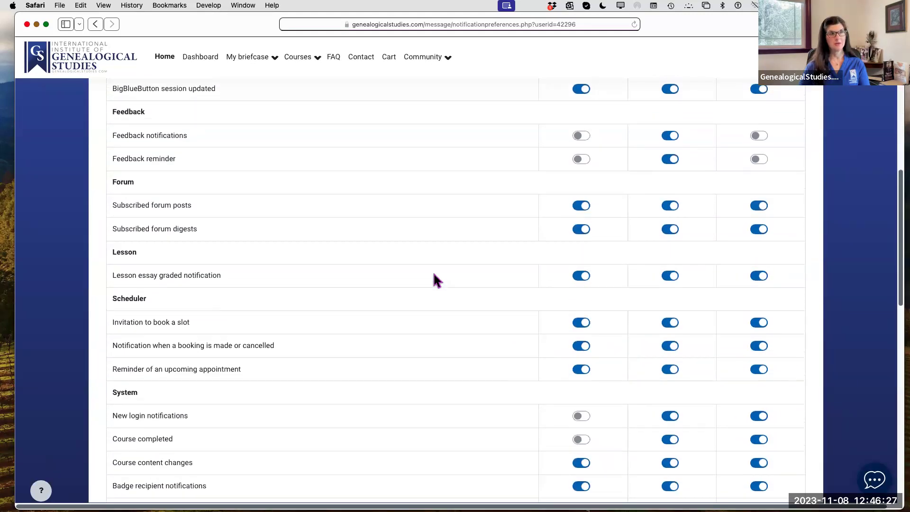
{"action": "scroll", "coordinate": [436, 280], "scroll_direction": "up", "scroll_amount": 10}
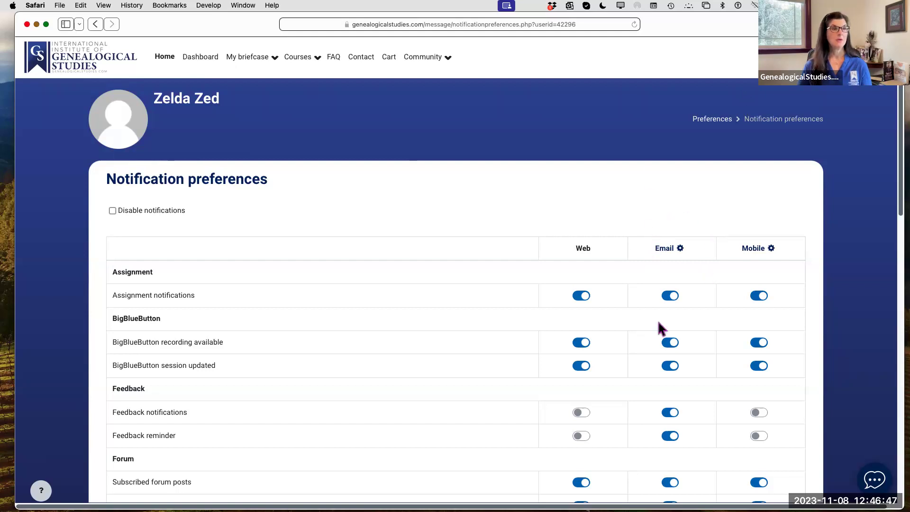
{"action": "scroll", "coordinate": [659, 323], "scroll_direction": "down", "scroll_amount": 20}
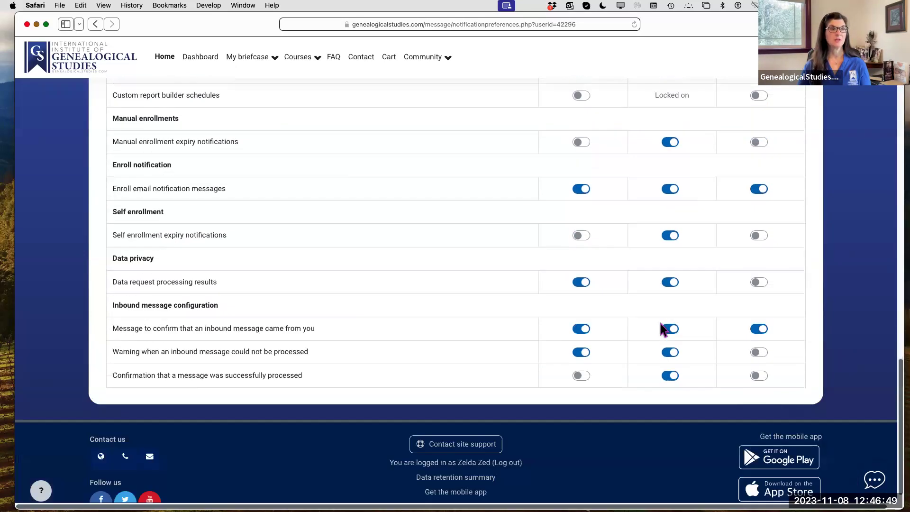
{"action": "scroll", "coordinate": [663, 329], "scroll_direction": "down", "scroll_amount": 2}
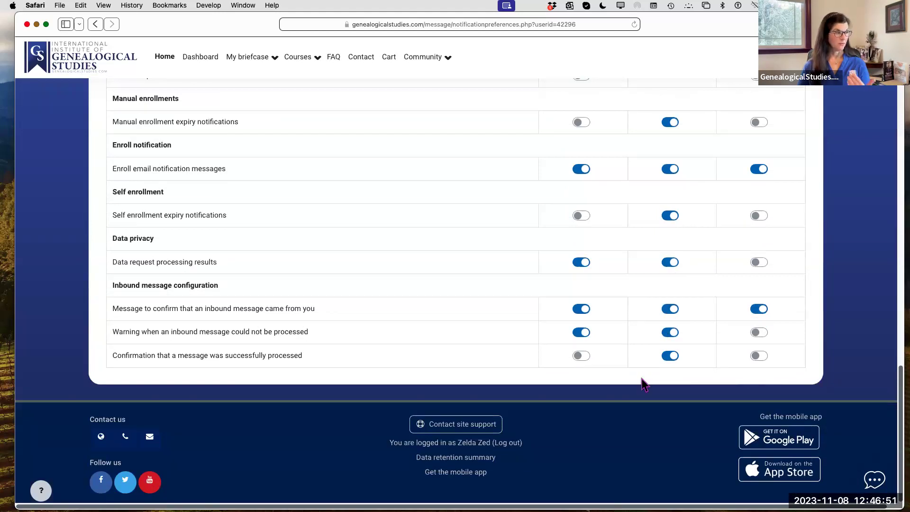
{"action": "scroll", "coordinate": [645, 384], "scroll_direction": "up", "scroll_amount": 20}
{"action": "scroll", "coordinate": [645, 384], "scroll_direction": "up", "scroll_amount": 4}
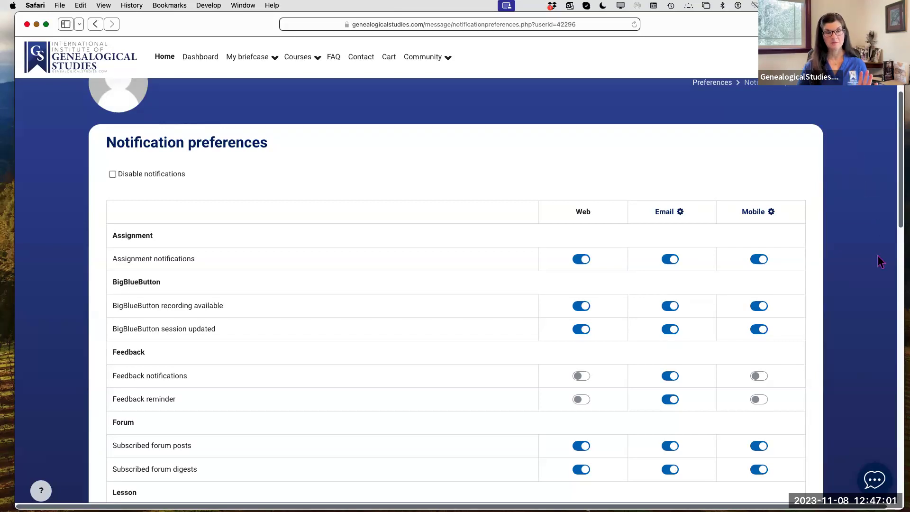
{"action": "scroll", "coordinate": [880, 258], "scroll_direction": "down", "scroll_amount": 2}
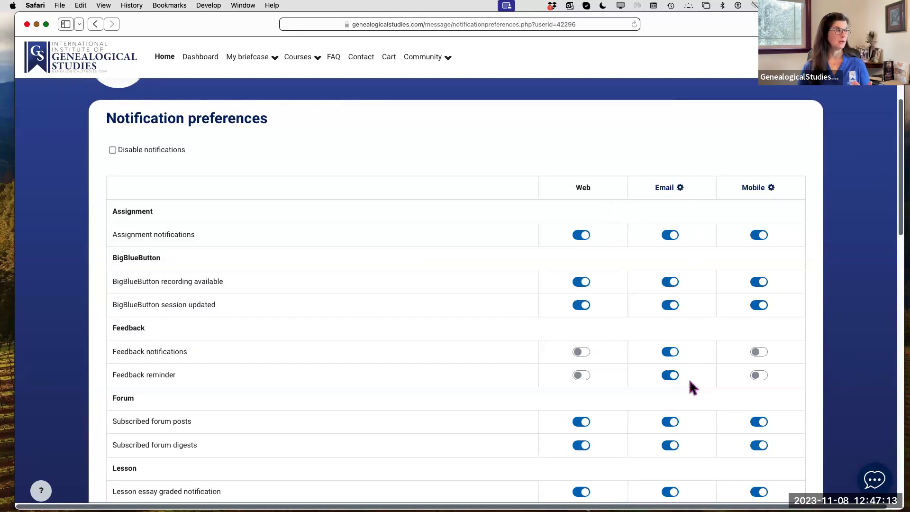
{"action": "scroll", "coordinate": [691, 387], "scroll_direction": "down", "scroll_amount": 2}
{"action": "scroll", "coordinate": [691, 287], "scroll_direction": "down", "scroll_amount": 3}
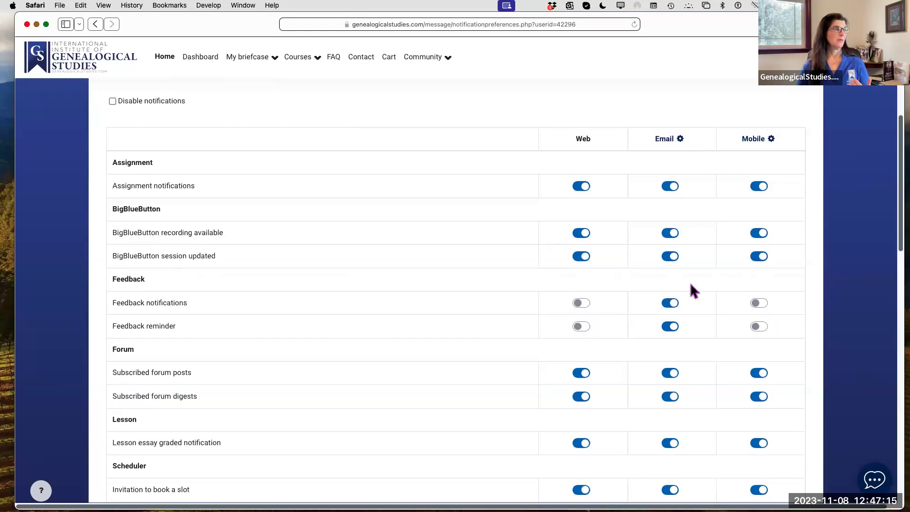
{"action": "scroll", "coordinate": [691, 286], "scroll_direction": "down", "scroll_amount": 4}
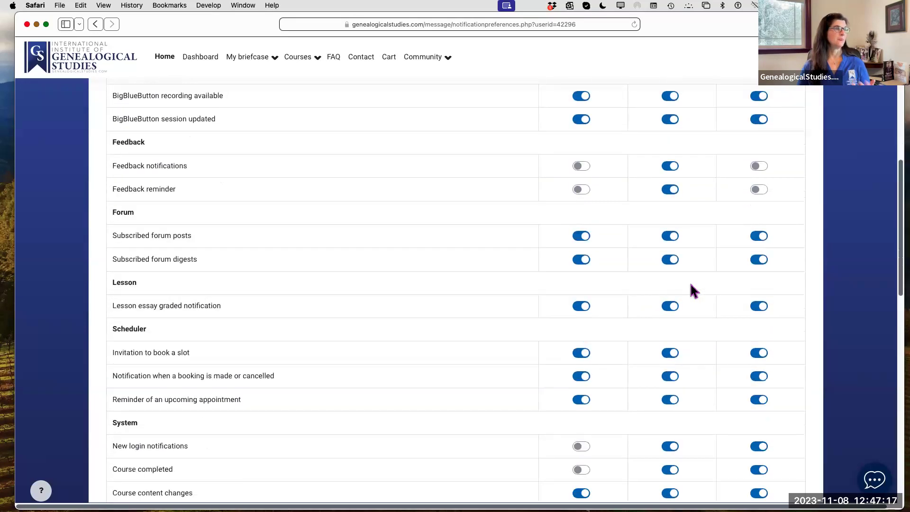
{"action": "scroll", "coordinate": [693, 290], "scroll_direction": "down", "scroll_amount": 5}
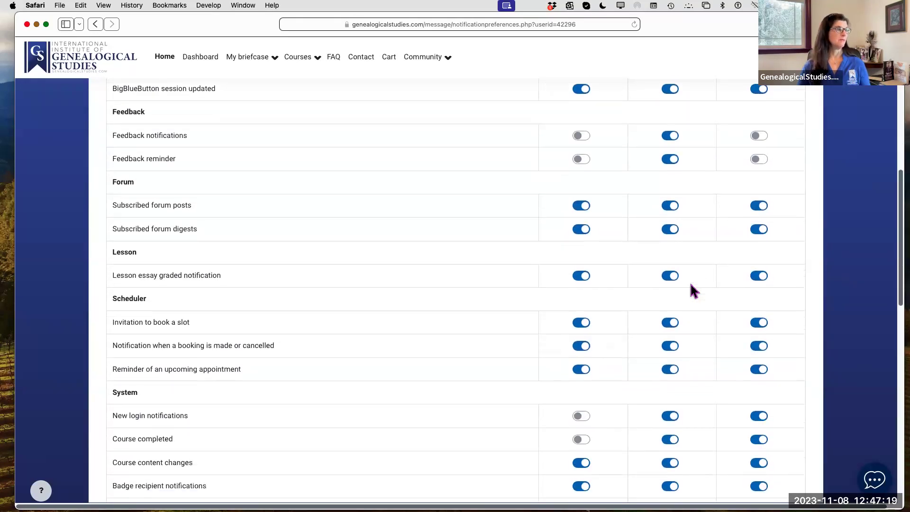
{"action": "scroll", "coordinate": [691, 286], "scroll_direction": "down", "scroll_amount": 12}
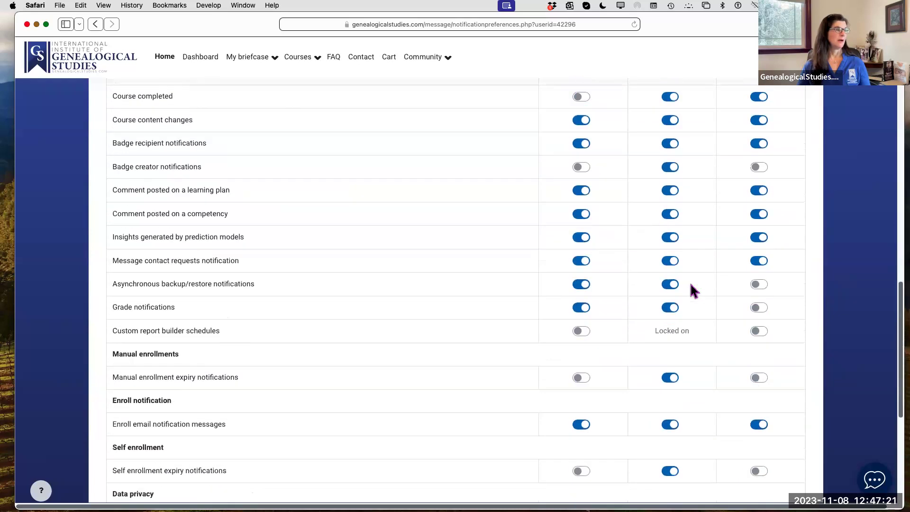
{"action": "scroll", "coordinate": [690, 286], "scroll_direction": "up", "scroll_amount": 9}
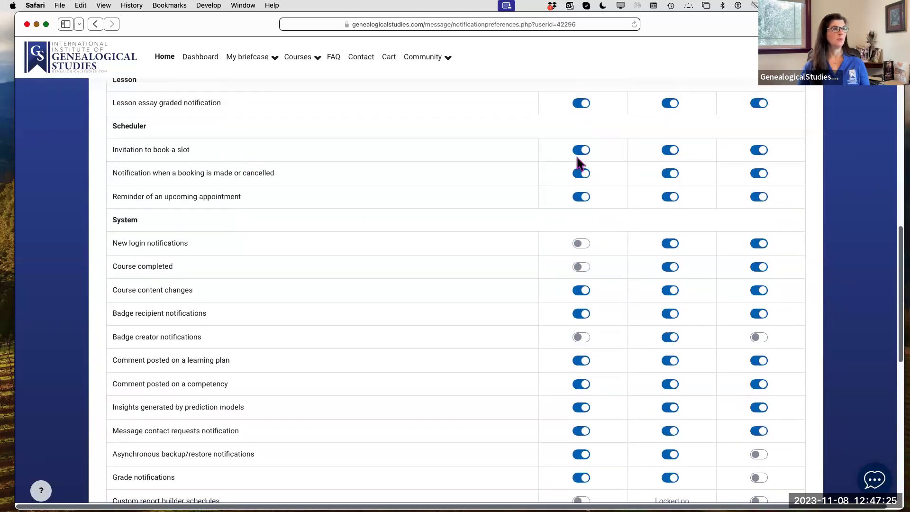
{"action": "scroll", "coordinate": [369, 266], "scroll_direction": "down", "scroll_amount": 3}
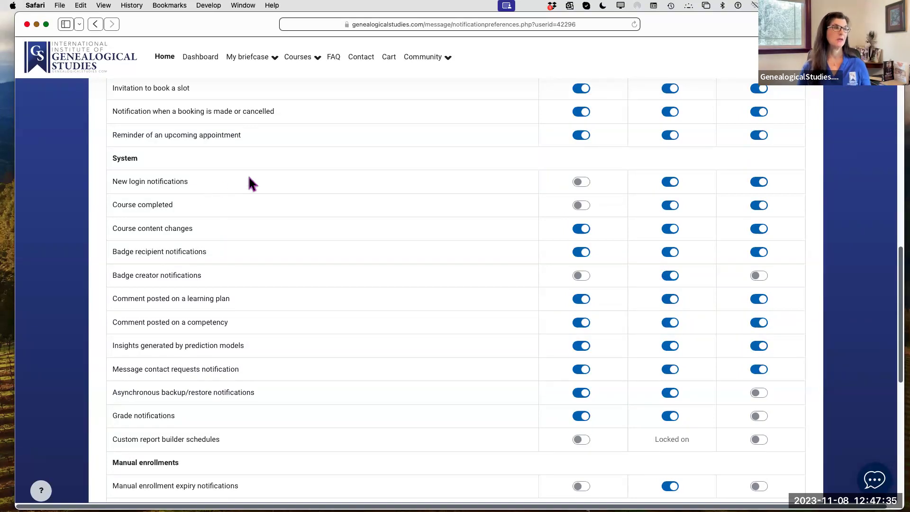
{"action": "scroll", "coordinate": [484, 158], "scroll_direction": "up", "scroll_amount": 10}
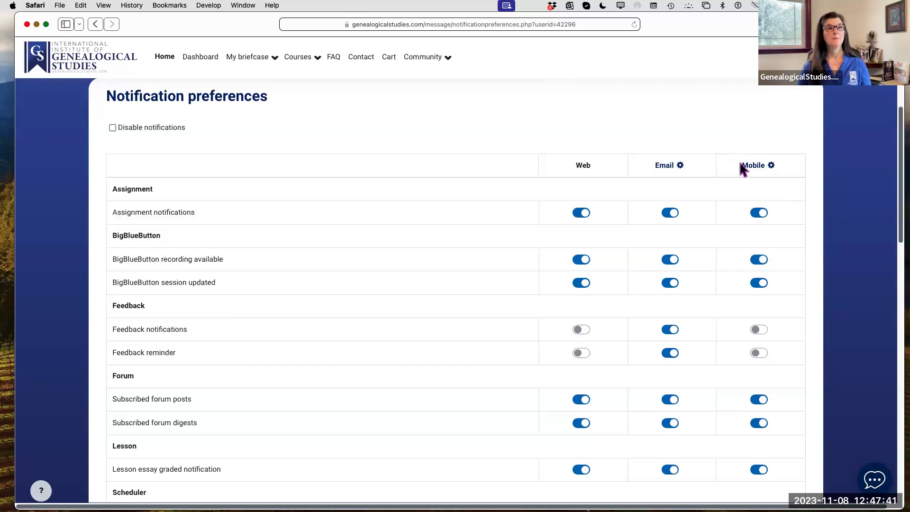
{"action": "scroll", "coordinate": [739, 176], "scroll_direction": "down", "scroll_amount": 2}
{"action": "scroll", "coordinate": [743, 185], "scroll_direction": "down", "scroll_amount": 10}
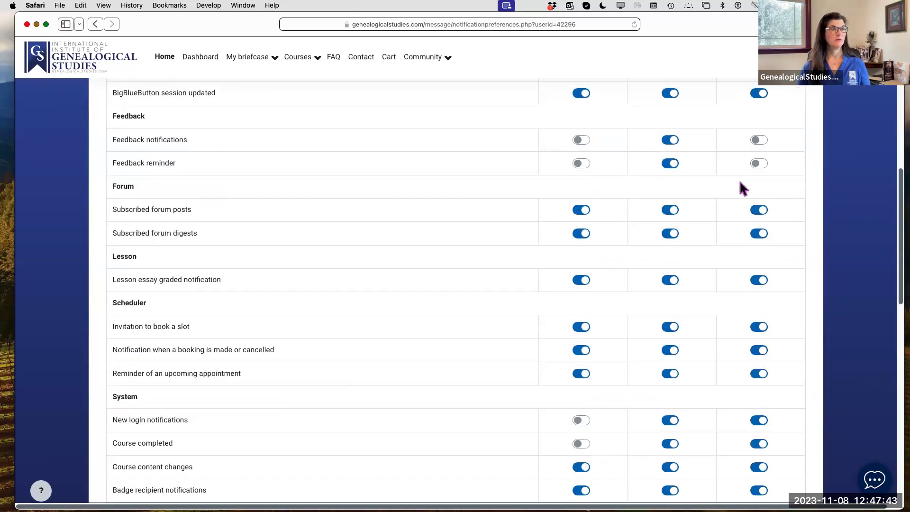
{"action": "scroll", "coordinate": [743, 189], "scroll_direction": "down", "scroll_amount": 9}
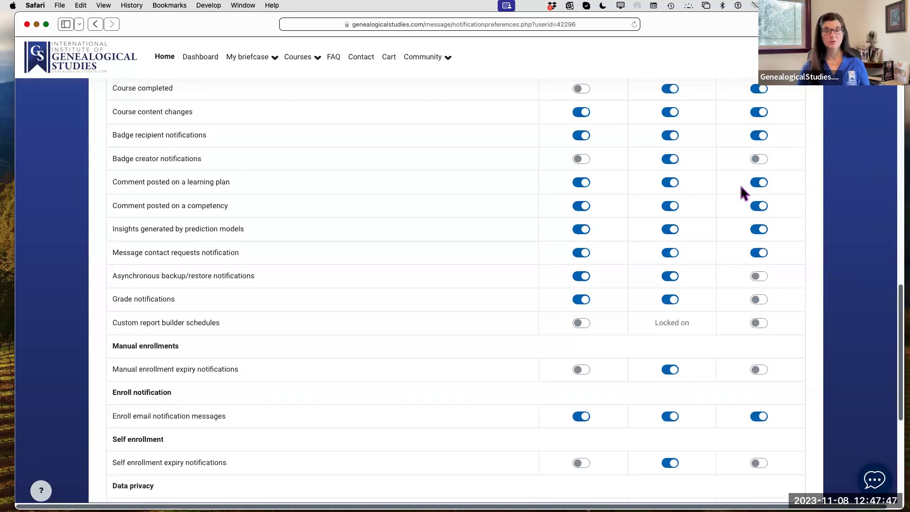
{"action": "scroll", "coordinate": [743, 190], "scroll_direction": "down", "scroll_amount": 5}
{"action": "scroll", "coordinate": [741, 190], "scroll_direction": "down", "scroll_amount": 4}
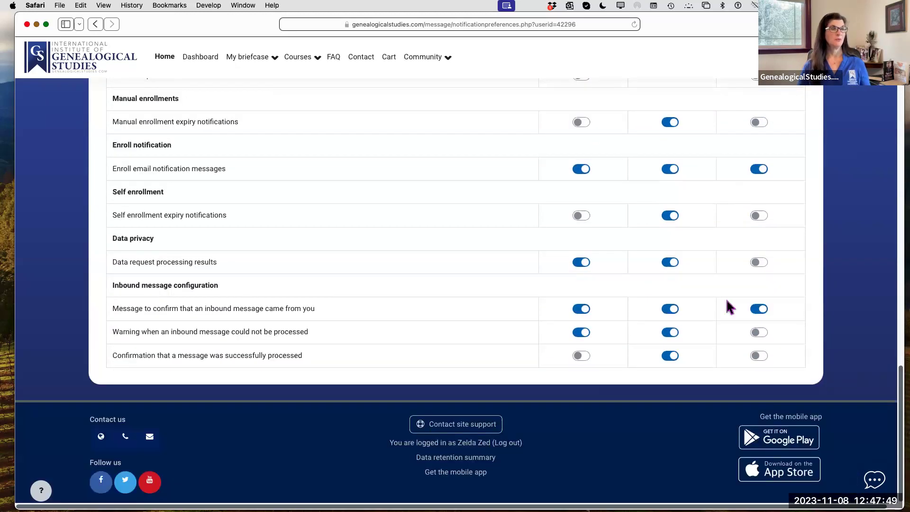
{"action": "scroll", "coordinate": [736, 246], "scroll_direction": "up", "scroll_amount": 19}
{"action": "scroll", "coordinate": [738, 233], "scroll_direction": "up", "scroll_amount": 14}
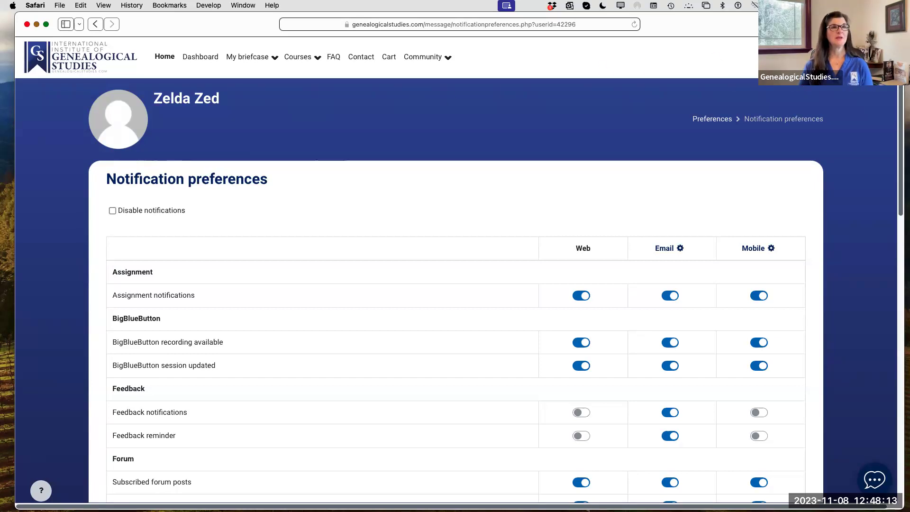
- Open the Profile page to confirm country Canada and city/town Ontario
{"action": "left_click", "coordinate": [880, 57]}
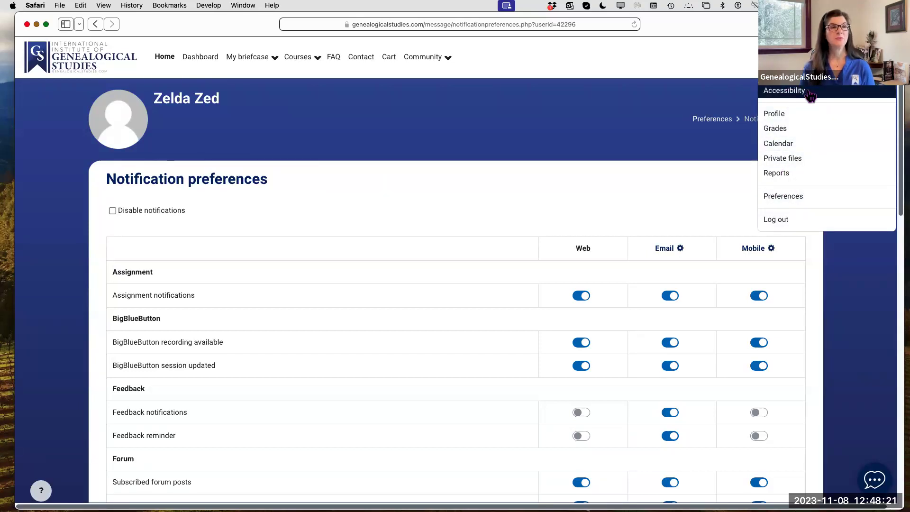
{"action": "left_click", "coordinate": [789, 117]}
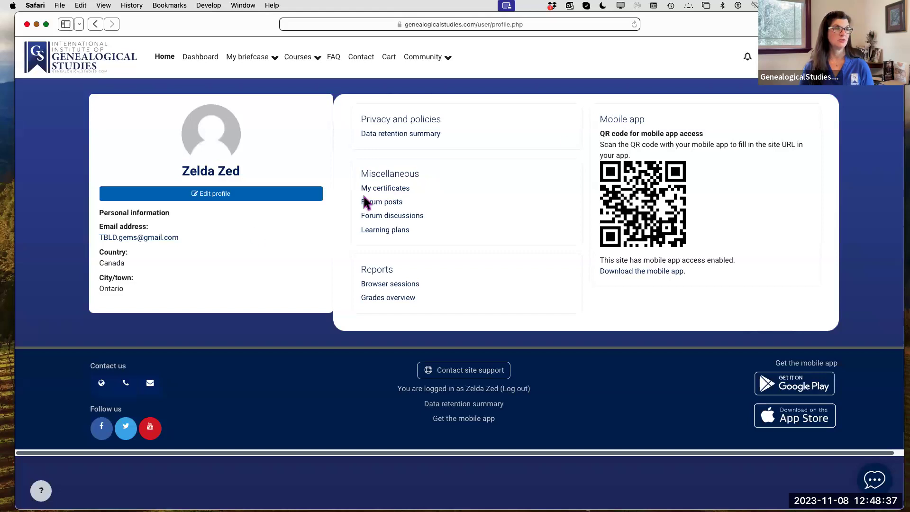
{"action": "left_click", "coordinate": [778, 57]}
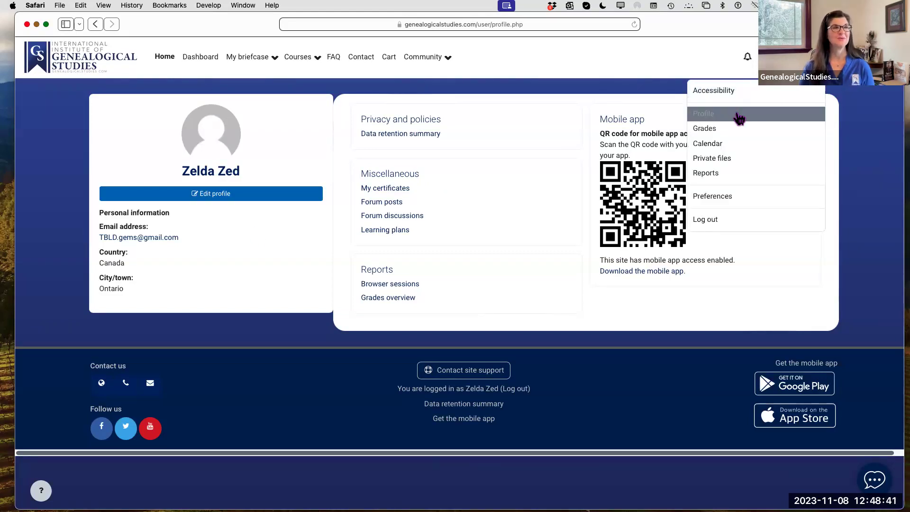
- View the Grades overview and the November 2023 calendar, then return to Preferences
{"action": "left_click", "coordinate": [726, 129]}
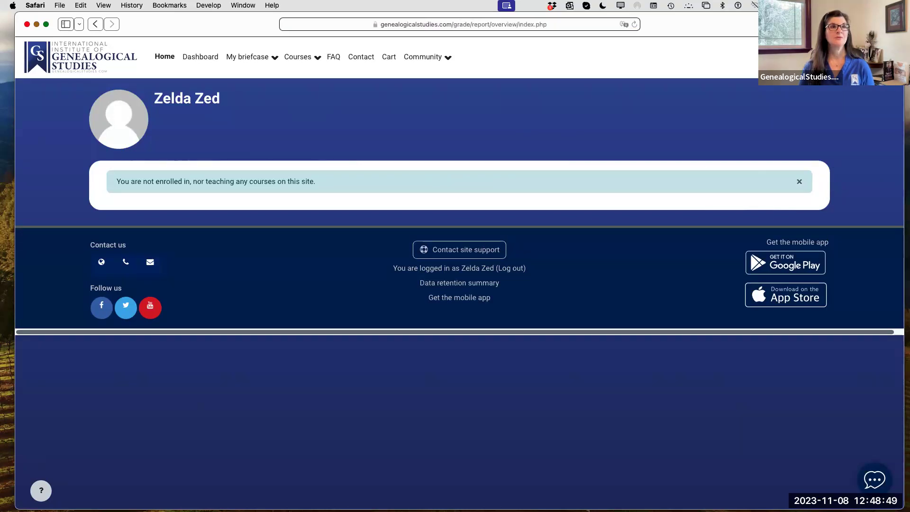
{"action": "left_click", "coordinate": [883, 57]}
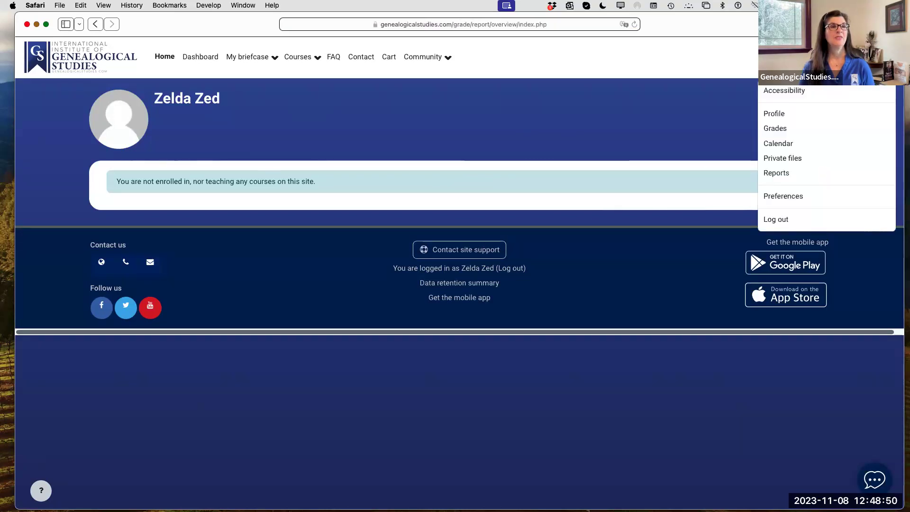
{"action": "left_click", "coordinate": [788, 144]}
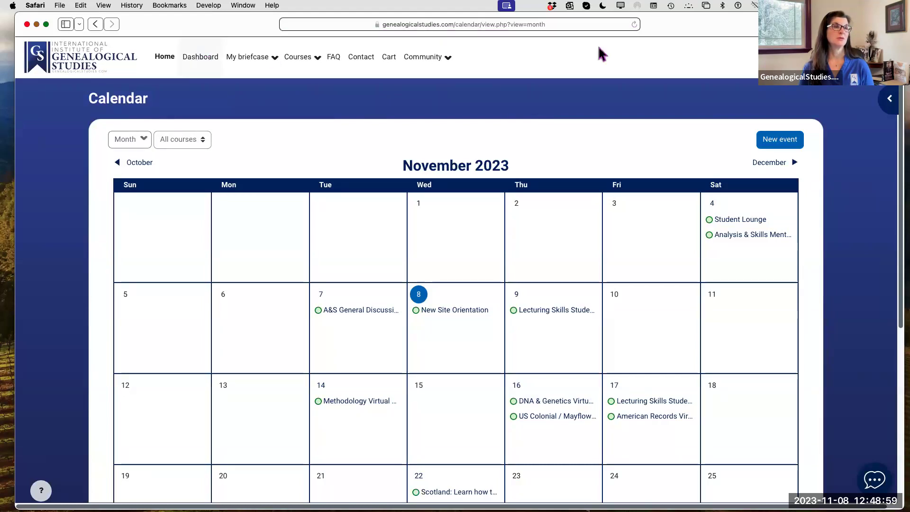
{"action": "left_click", "coordinate": [835, 59]}
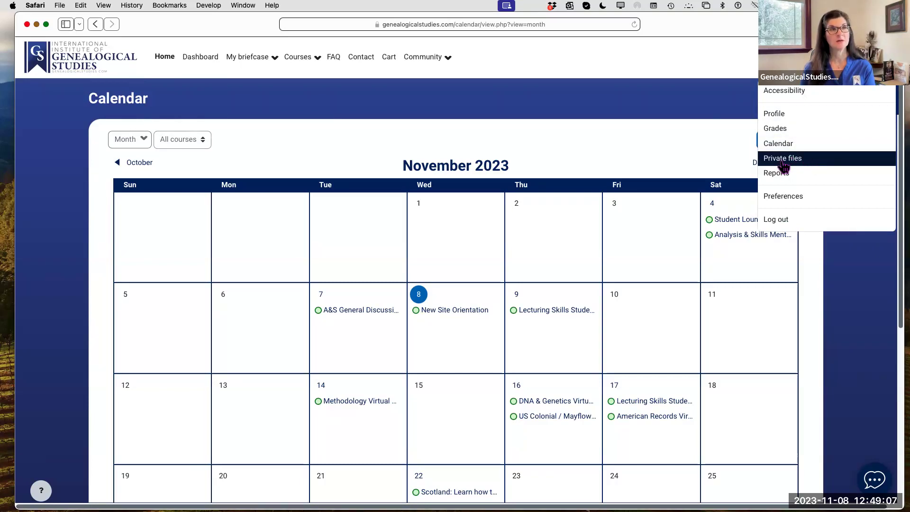
{"action": "left_click", "coordinate": [783, 196]}
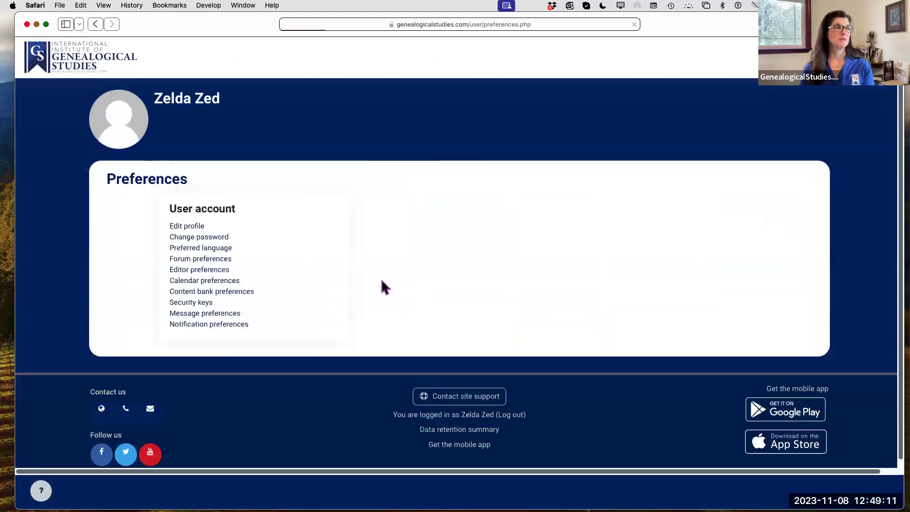